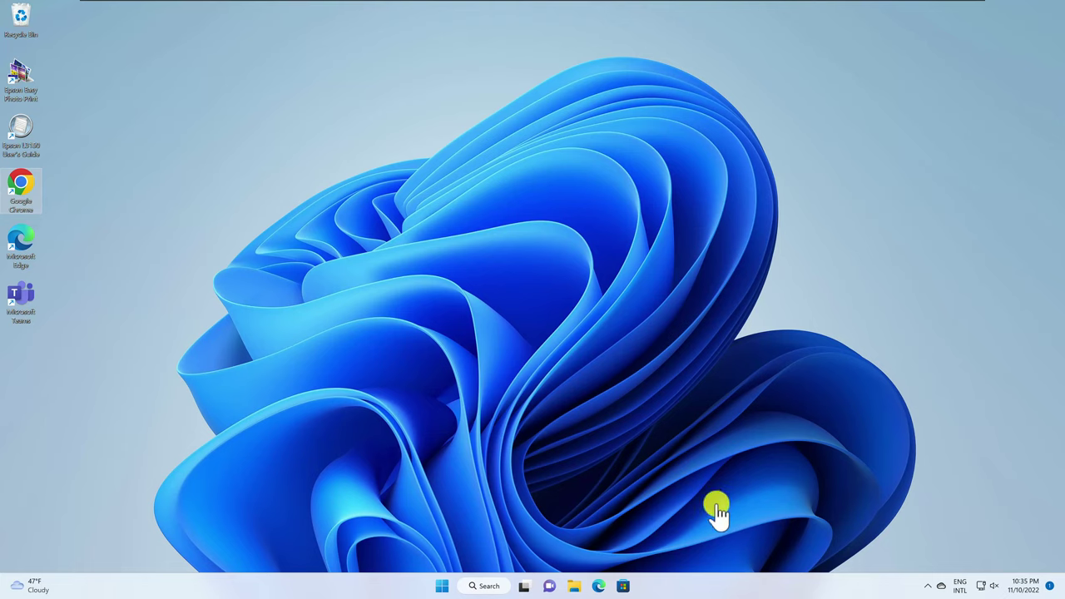
Open File Explorer at the Downloads folder, which holds the 3 KB sample PDF.
{"action": "left_click", "coordinate": [595, 502]}
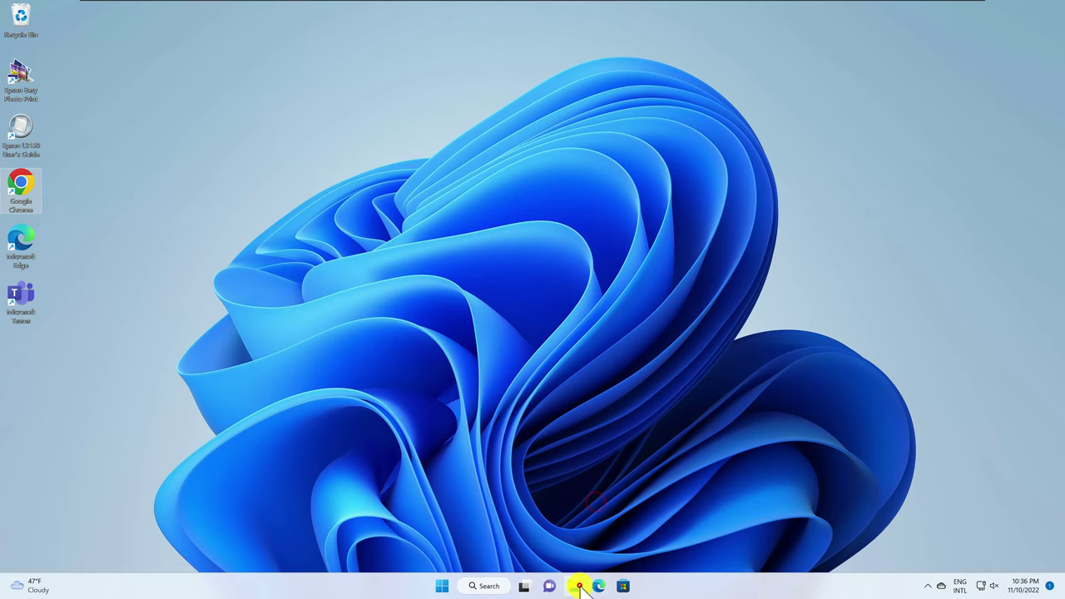
{"action": "left_click", "coordinate": [580, 587]}
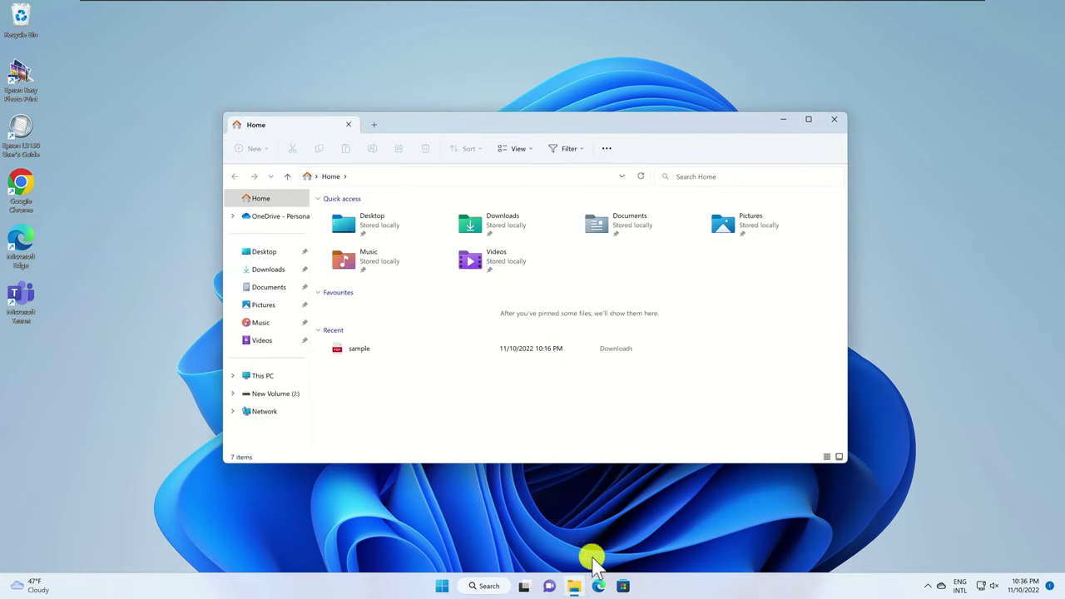
{"action": "left_click", "coordinate": [274, 270]}
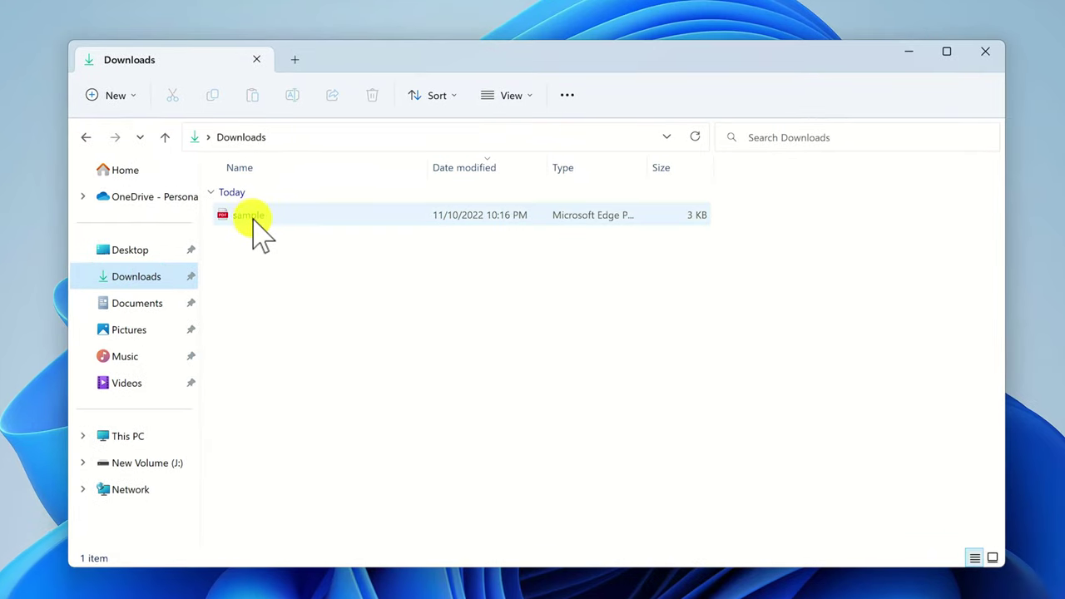
Open the sample PDF with Microsoft Edge from its Open with menu.
{"action": "right_click", "coordinate": [251, 218]}
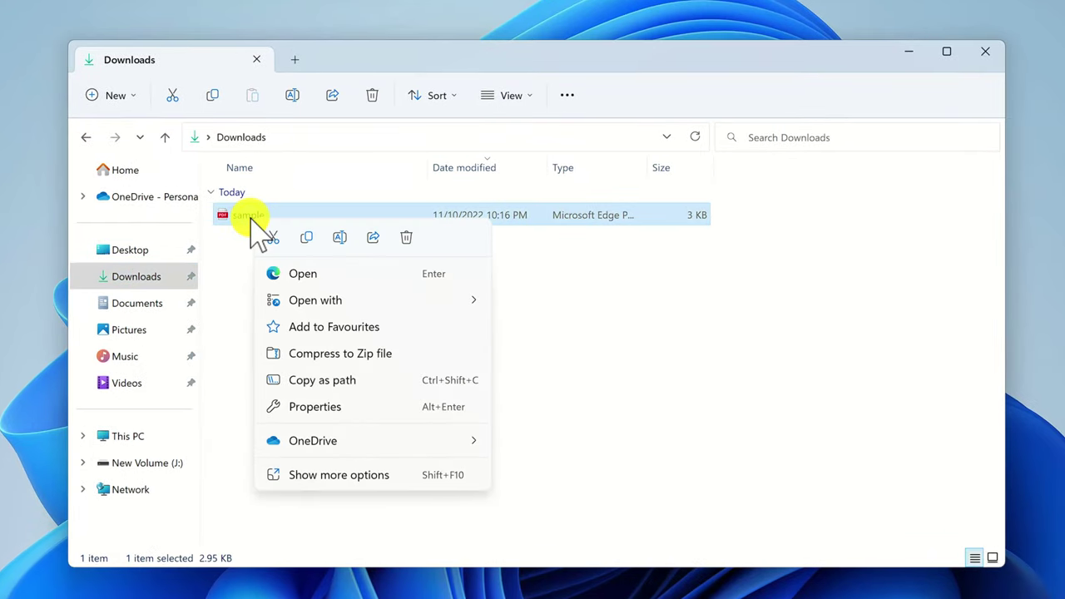
{"action": "left_click", "coordinate": [330, 297]}
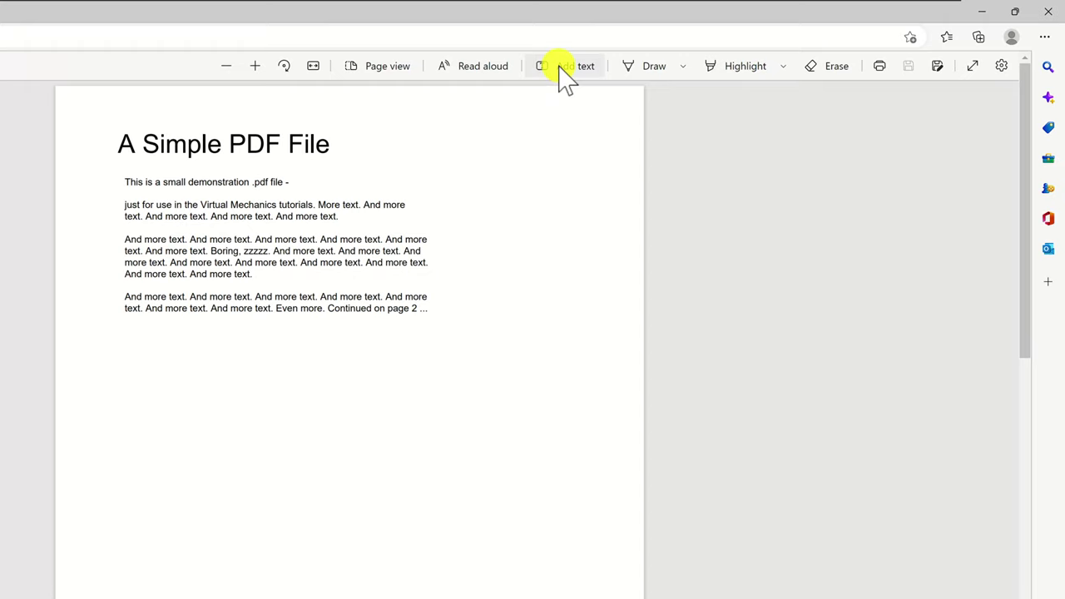
Add a text box reading 'text to add' below the paragraphs.
{"action": "left_click", "coordinate": [563, 66]}
{"action": "left_click", "coordinate": [259, 358]}
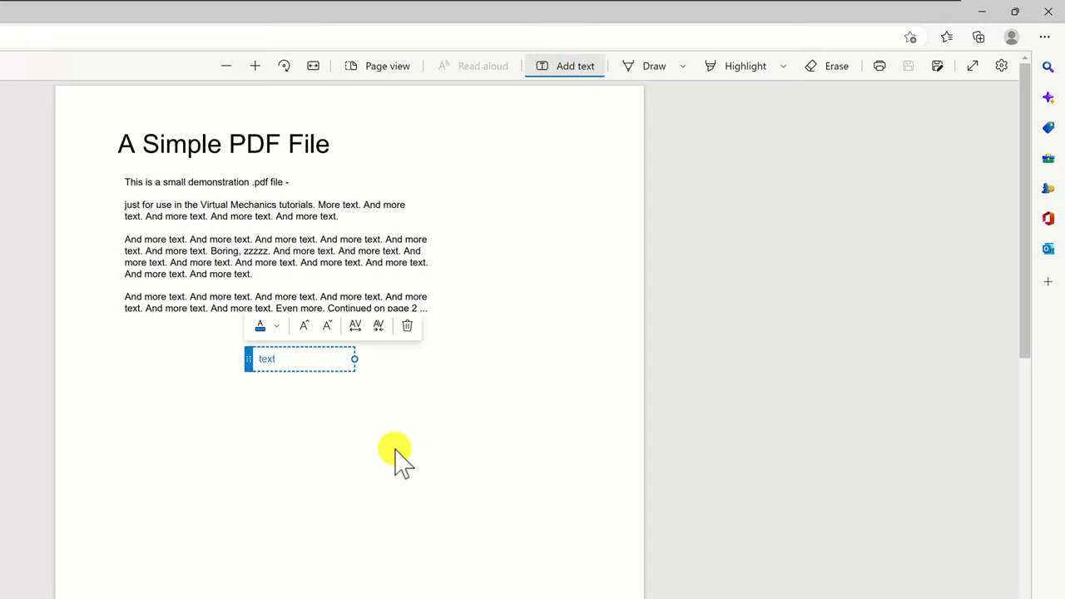
{"action": "type", "text": "text to add"}
{"action": "left_click", "coordinate": [458, 448]}
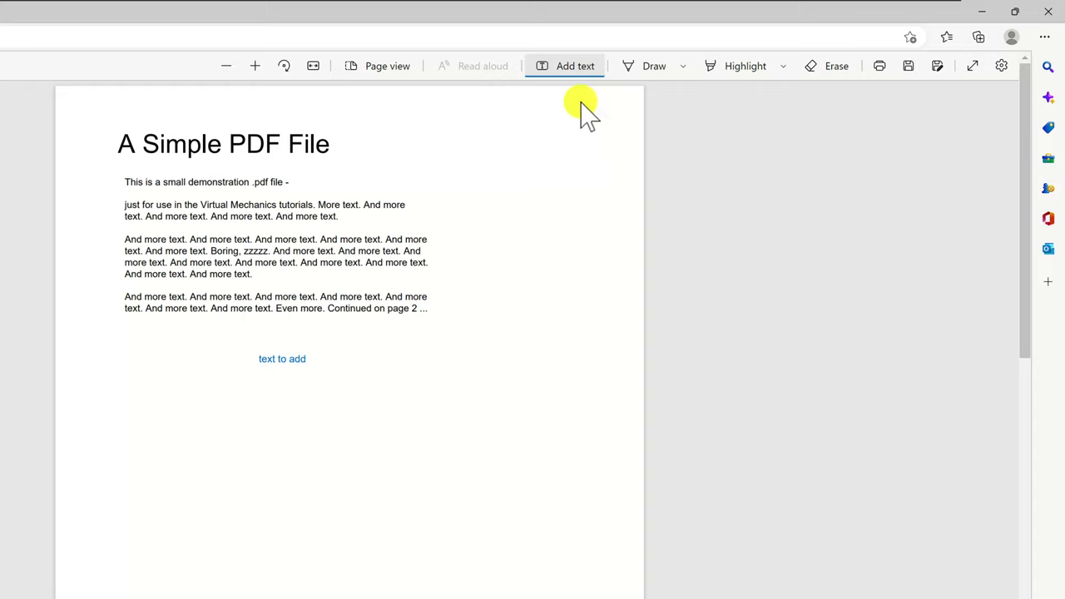
{"action": "left_click", "coordinate": [567, 72]}
Add a black text box reading 'test' beside the second paragraph.
{"action": "left_click", "coordinate": [567, 72]}
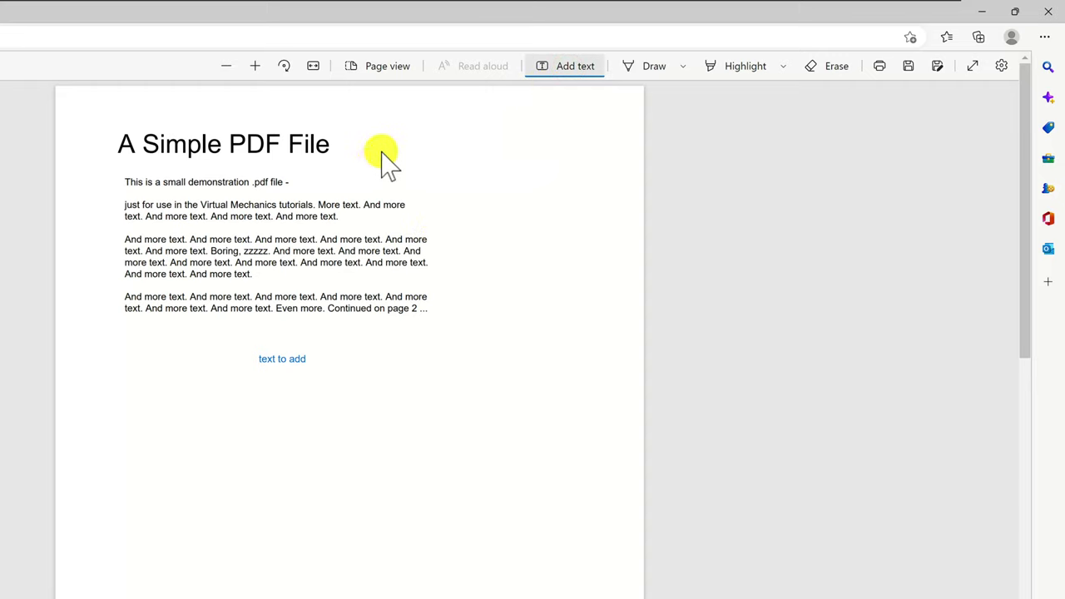
{"action": "left_click", "coordinate": [456, 207]}
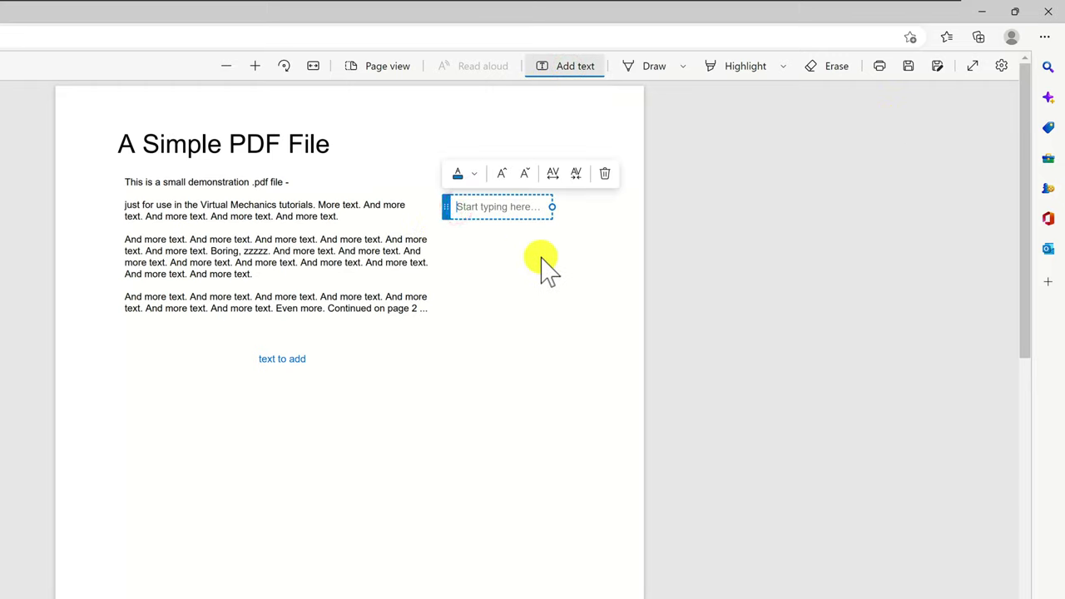
{"action": "left_click", "coordinate": [473, 173]}
{"action": "left_click", "coordinate": [470, 293]}
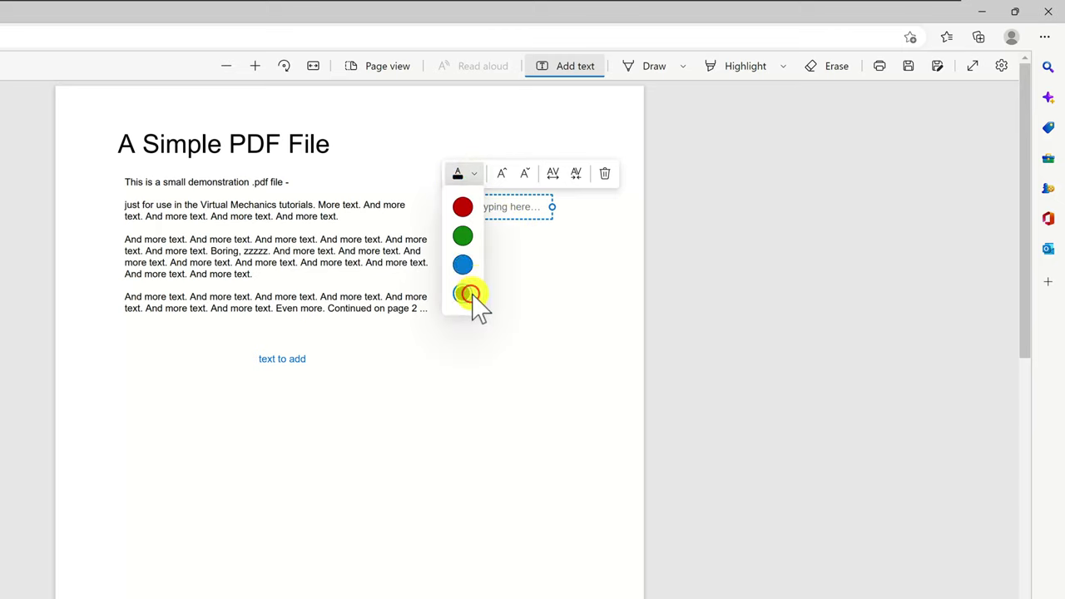
{"action": "left_click", "coordinate": [532, 214]}
{"action": "type", "text": "test"}
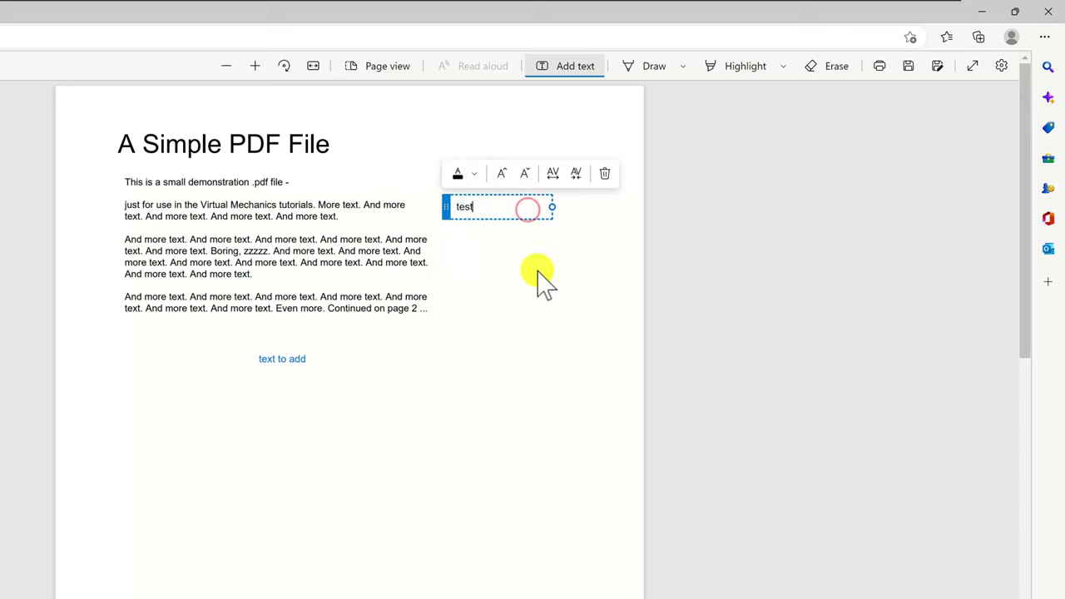
{"action": "left_click", "coordinate": [539, 275]}
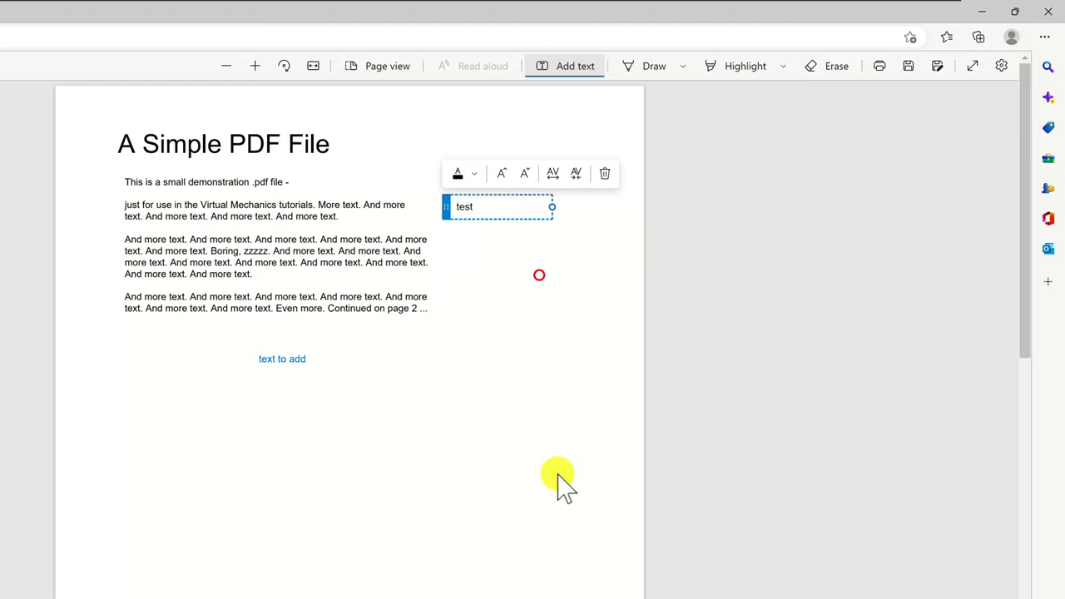
Draw two freehand strokes below 'text to add' and save as 'sample-with data.pdf'.
{"action": "left_click", "coordinate": [657, 67]}
{"action": "mouse_move", "coordinate": [281, 414]}
{"action": "left_mouse_down"}
{"action": "mouse_move", "coordinate": [302, 482]}
{"action": "mouse_move", "coordinate": [287, 427]}
{"action": "mouse_move", "coordinate": [353, 453]}
{"action": "left_mouse_up"}
{"action": "mouse_move", "coordinate": [421, 403]}
{"action": "left_mouse_down"}
{"action": "mouse_move", "coordinate": [332, 451]}
{"action": "mouse_move", "coordinate": [341, 472]}
{"action": "left_mouse_up"}
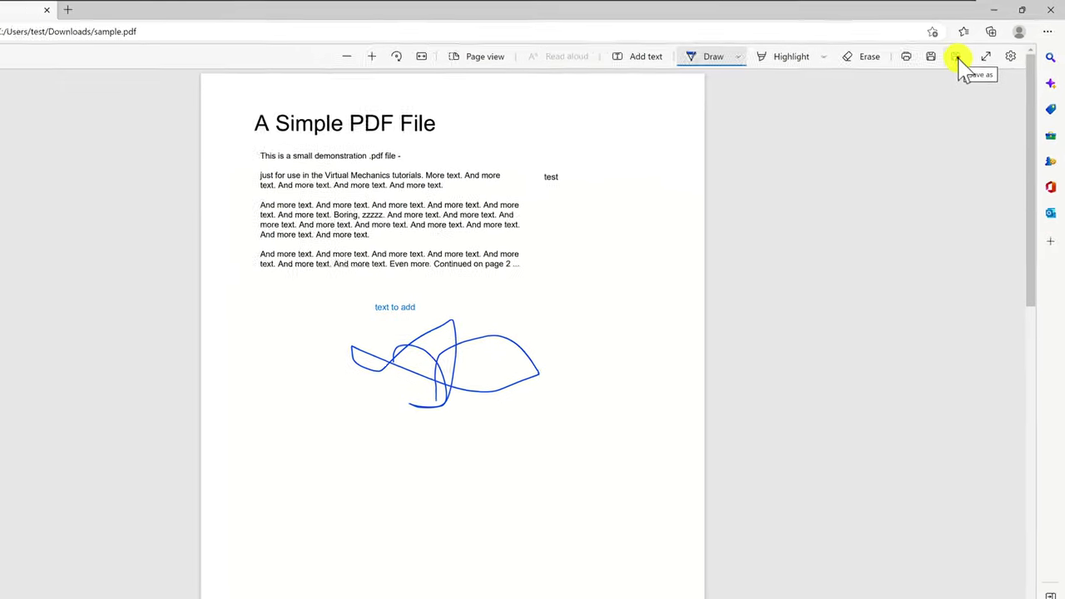
{"action": "left_click", "coordinate": [969, 55]}
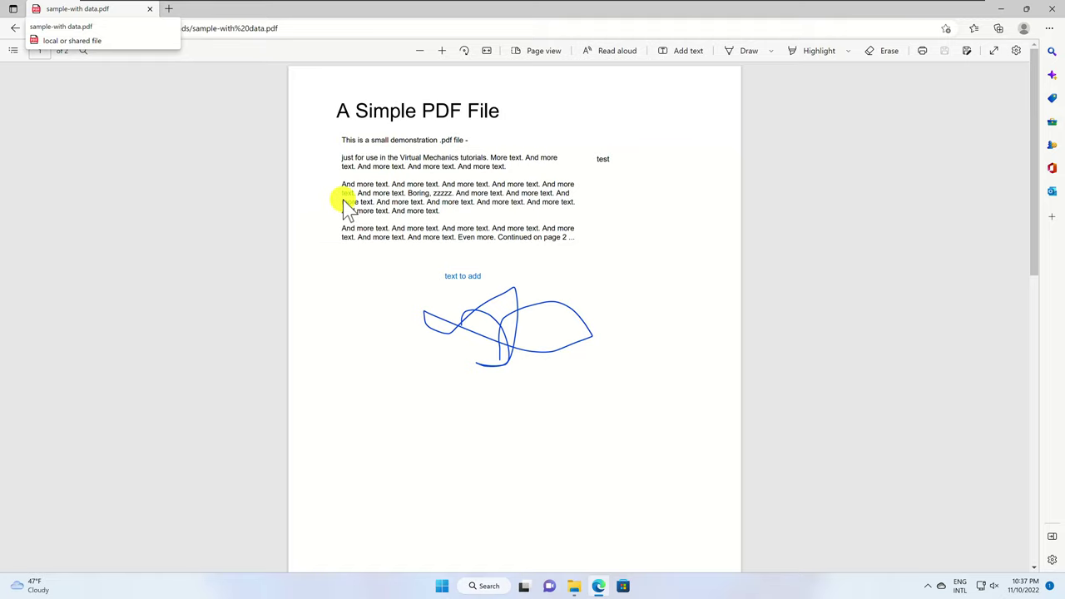
Close Edge and the Downloads window, then load pdfcandy.com in Chrome.
{"action": "left_click", "coordinate": [1053, 9]}
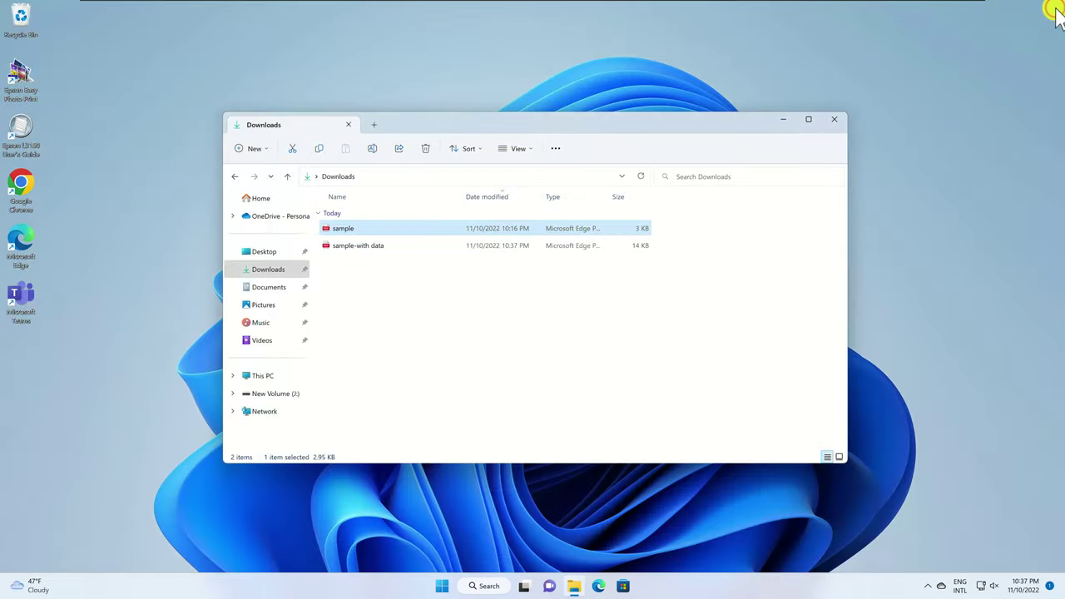
{"action": "left_click", "coordinate": [835, 120]}
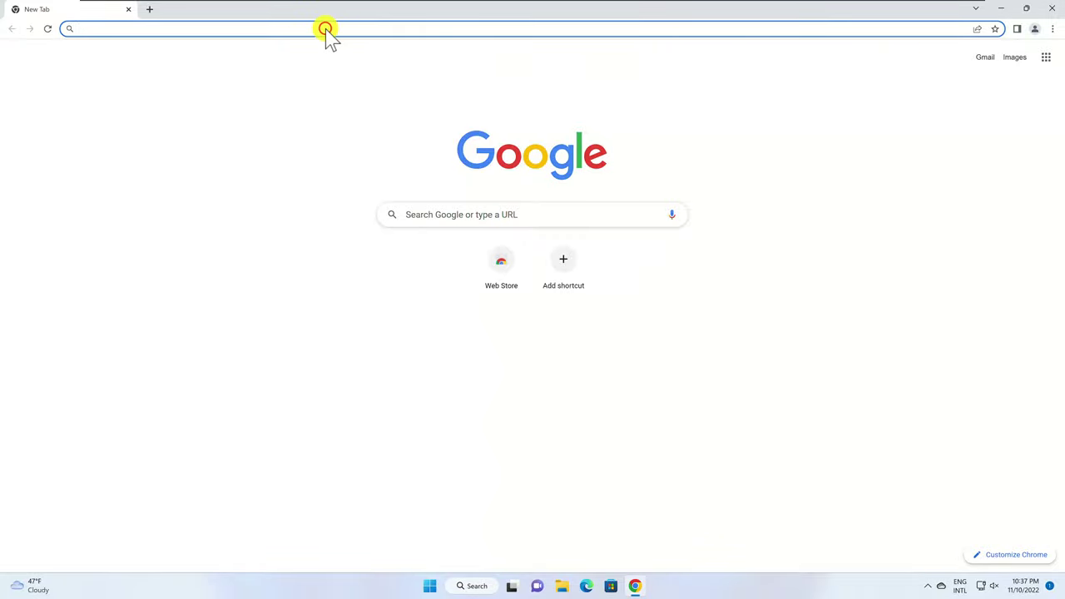
{"action": "type", "text": "pdfcandy"}
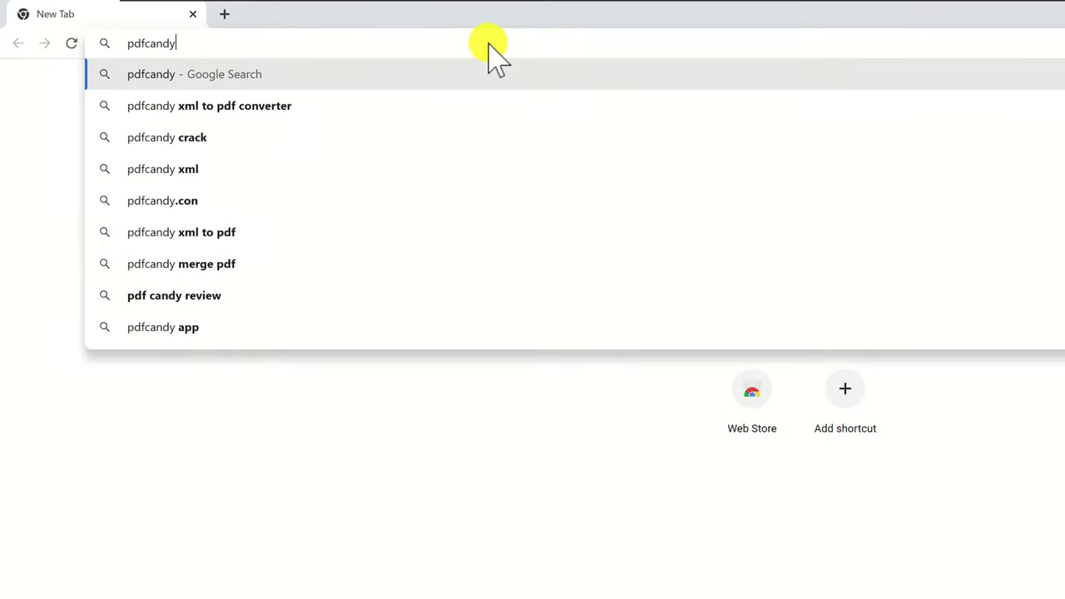
{"action": "type", "text": ".com"}
{"action": "key", "text": "Return"}
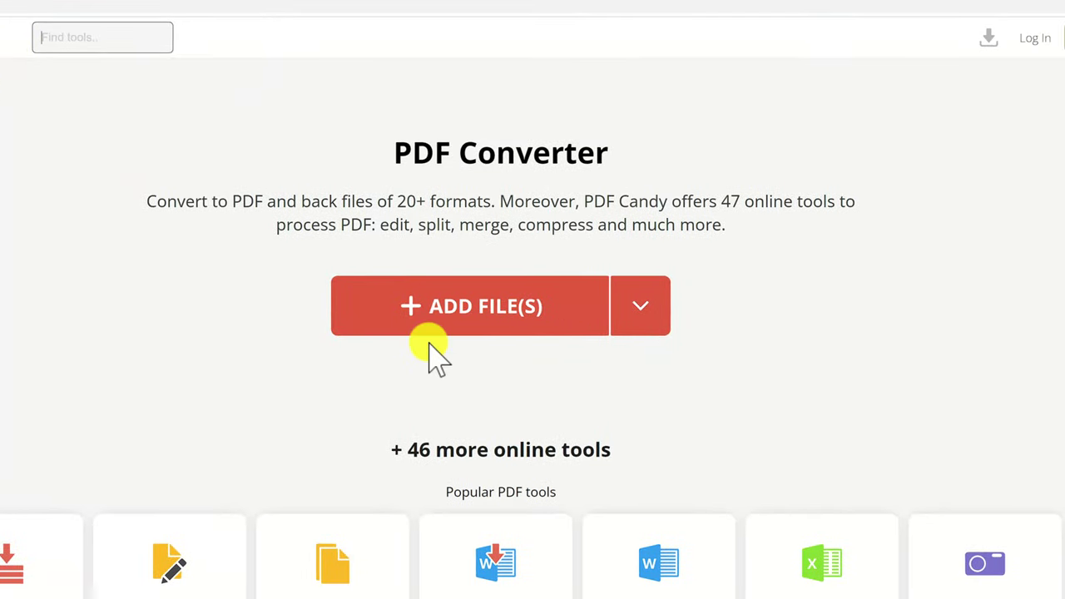
Upload sample.pdf from Downloads to PDF Candy's converter, skip the extension offer, choose To DOC.
{"action": "left_click", "coordinate": [506, 333]}
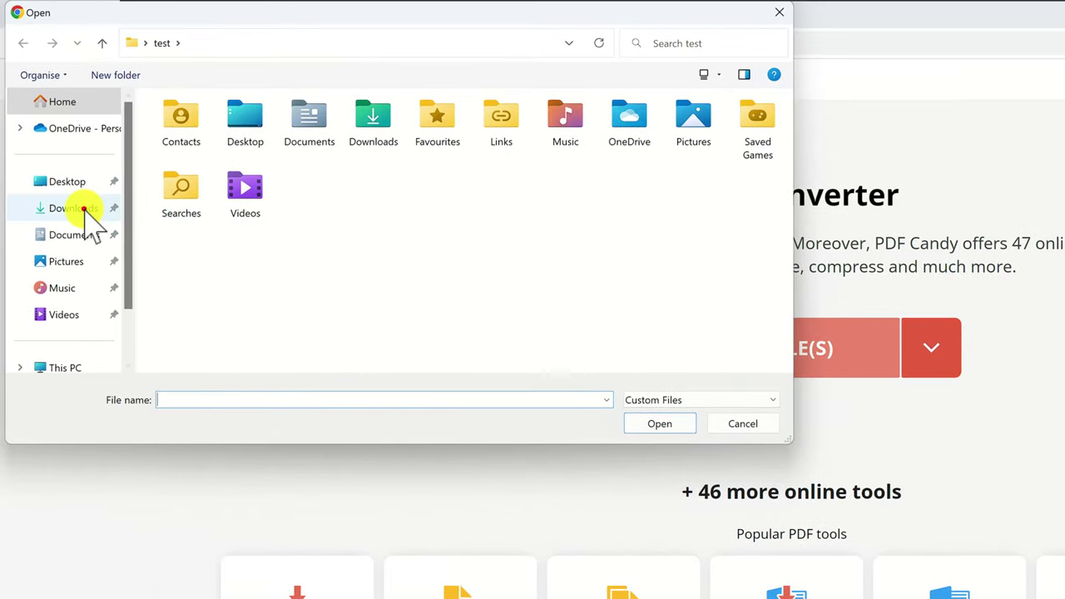
{"action": "left_click", "coordinate": [83, 208]}
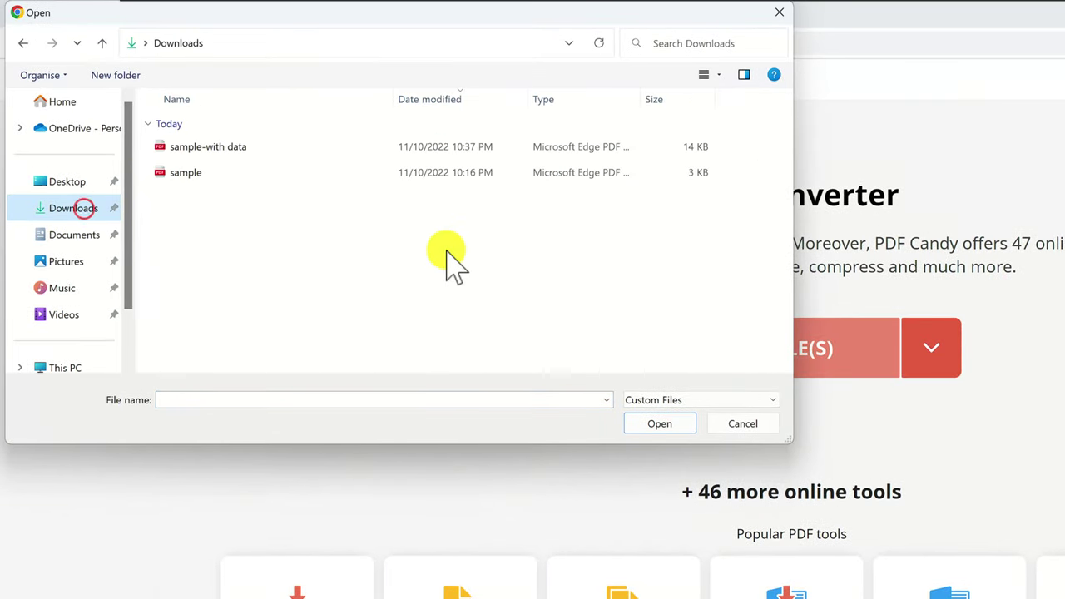
{"action": "double_click", "coordinate": [219, 171]}
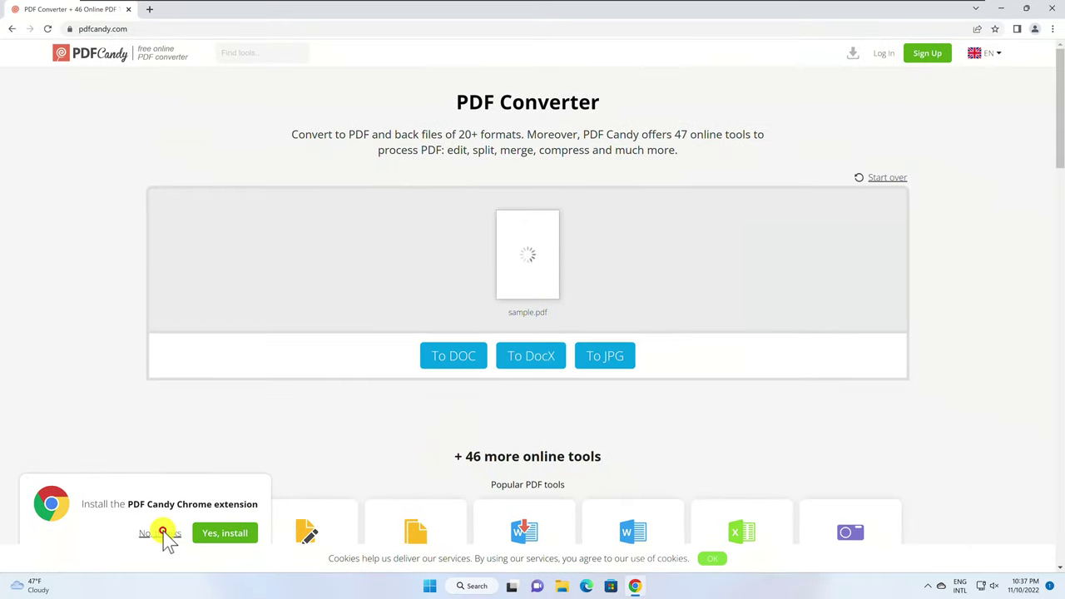
{"action": "left_click", "coordinate": [163, 533]}
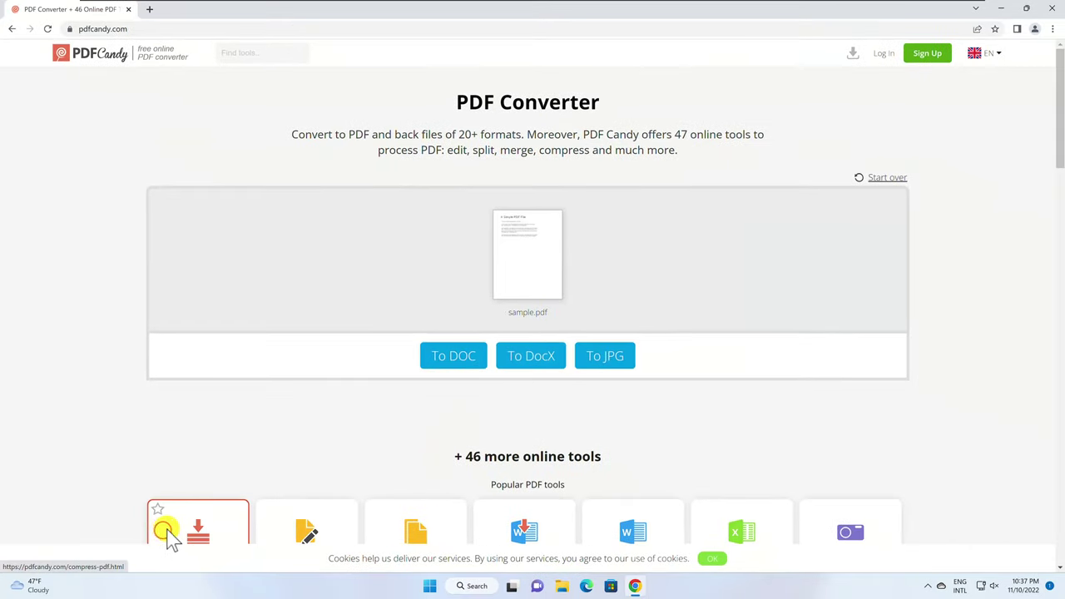
{"action": "left_click", "coordinate": [469, 372]}
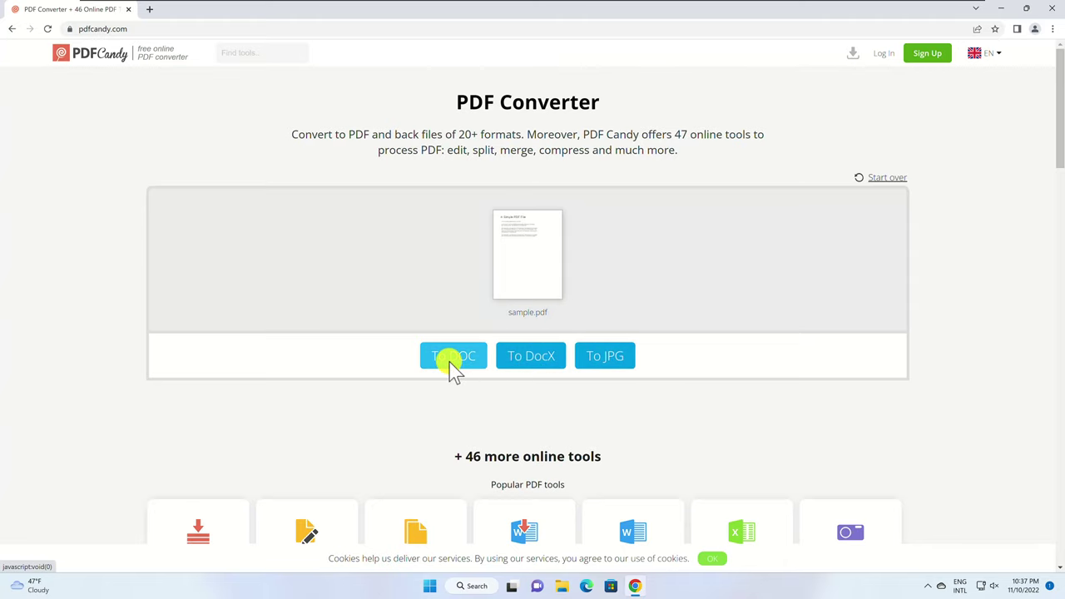
{"action": "scroll", "coordinate": [481, 371], "scroll_direction": "down", "scroll_amount": 2}
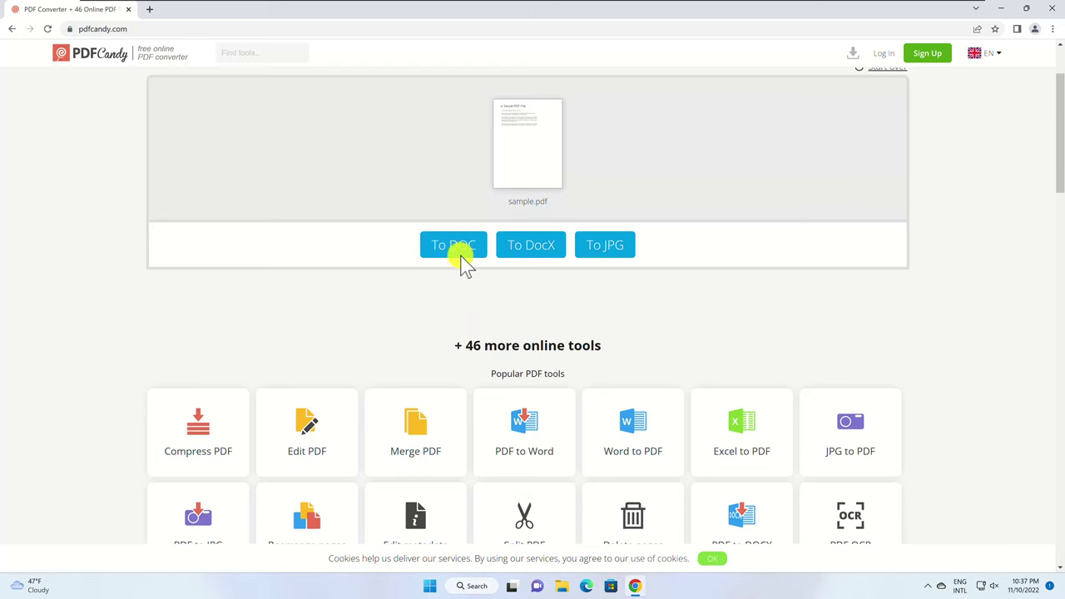
{"action": "scroll", "coordinate": [492, 361], "scroll_direction": "up", "scroll_amount": 2}
{"action": "scroll", "coordinate": [305, 450], "scroll_direction": "down", "scroll_amount": 2}
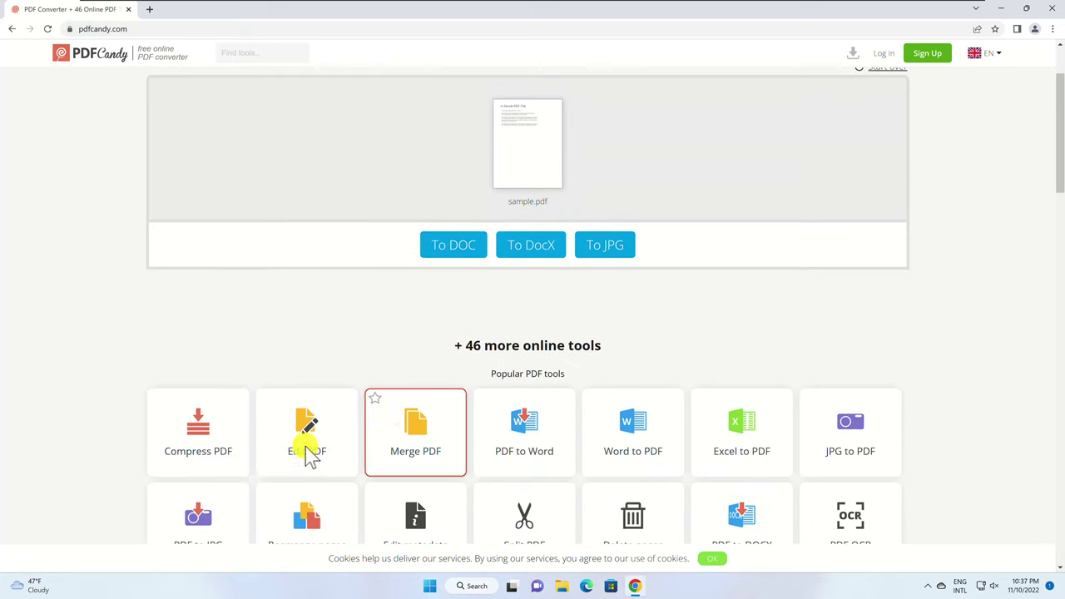
Load sample.pdf from Downloads into PDF Candy's Edit PDF tool.
{"action": "left_click", "coordinate": [297, 429]}
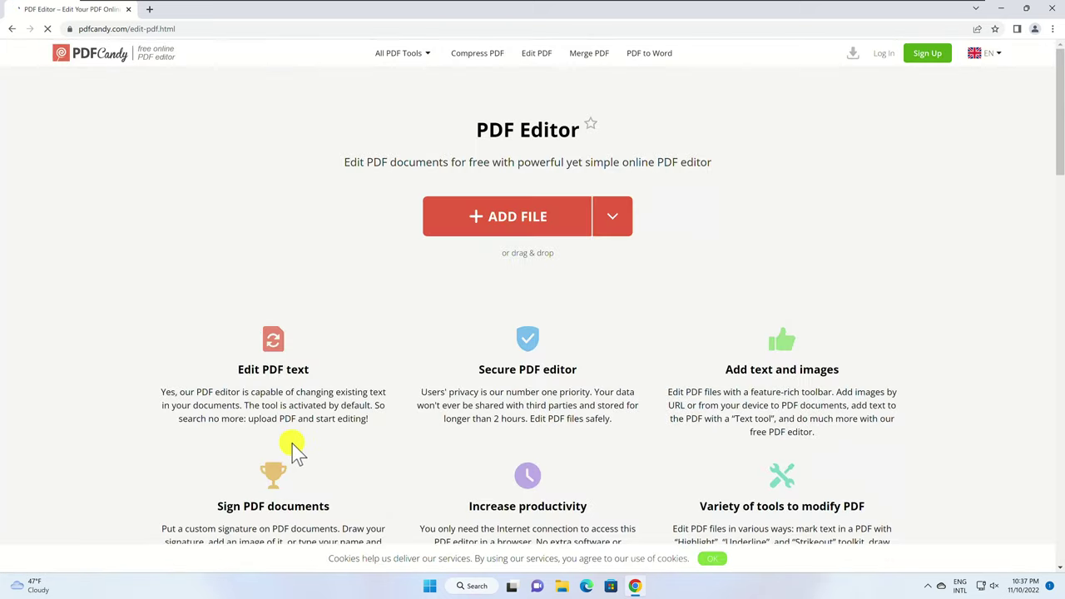
{"action": "left_click", "coordinate": [487, 218]}
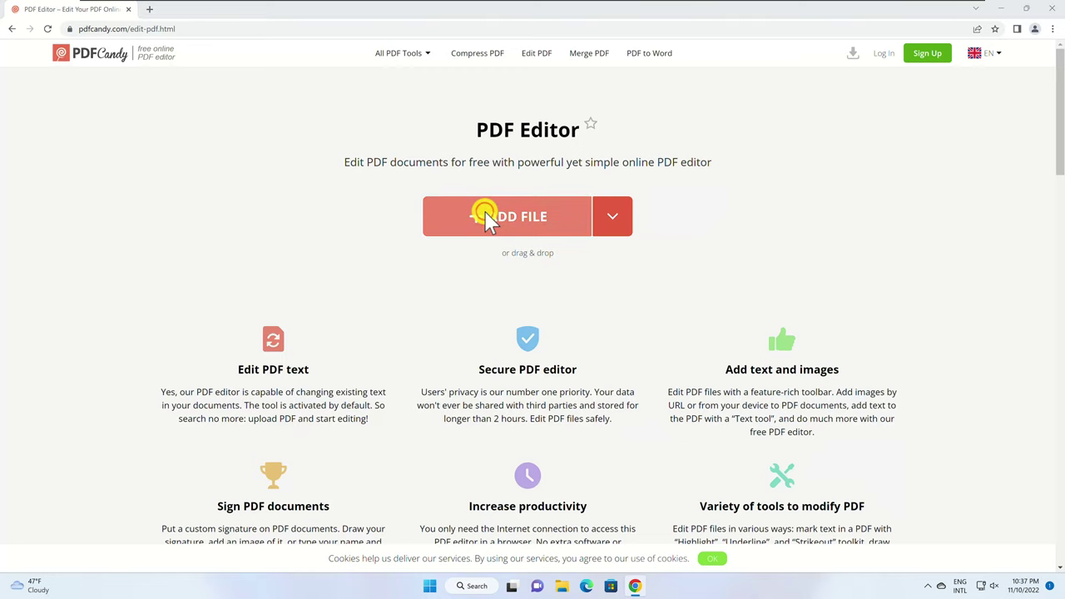
{"action": "double_click", "coordinate": [133, 114]}
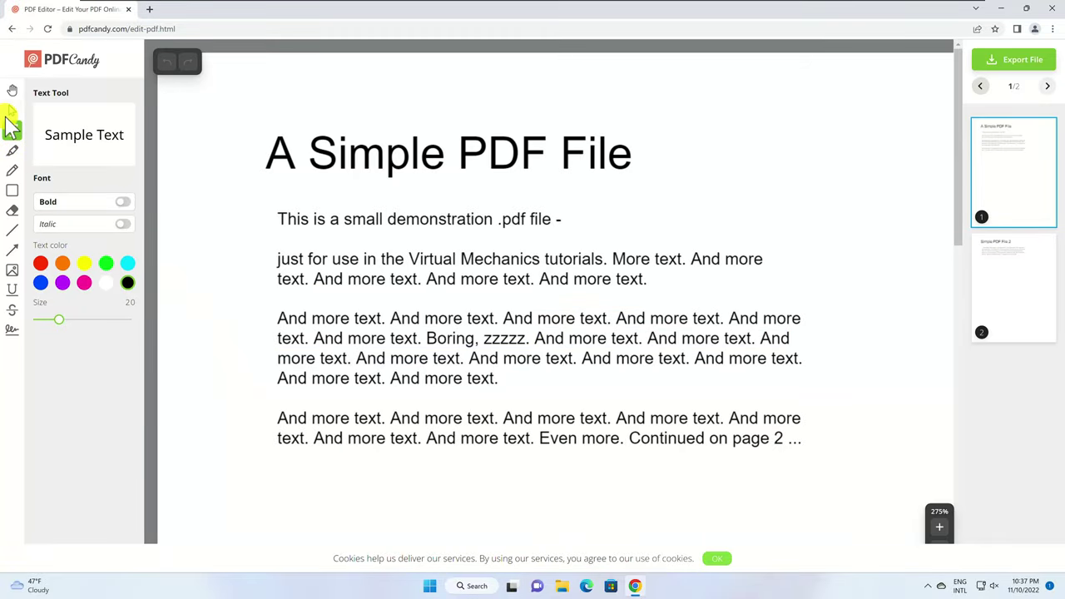
{"action": "left_click", "coordinate": [12, 273]}
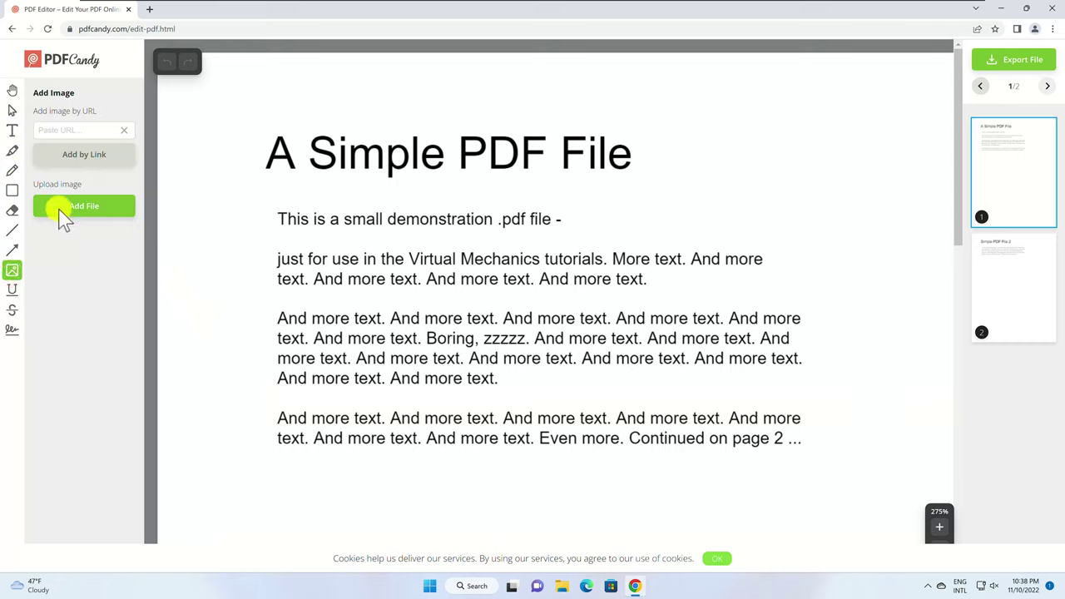
Append '2dadsa' to the title and insert extra characters into the second and third paragraphs.
{"action": "left_click", "coordinate": [12, 131]}
{"action": "left_click", "coordinate": [501, 161]}
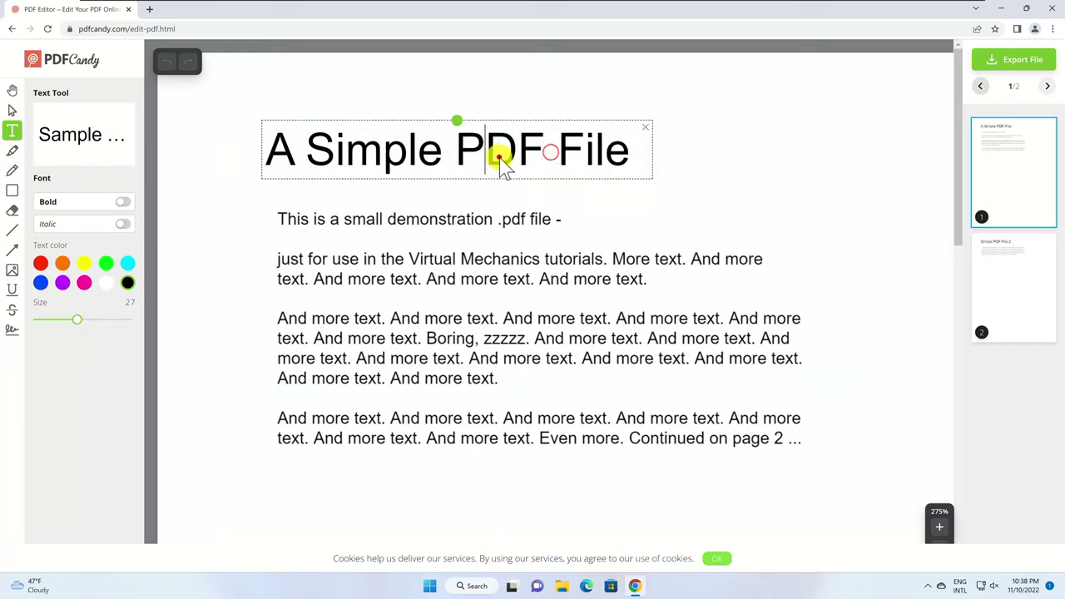
{"action": "type", "text": "2dadsa"}
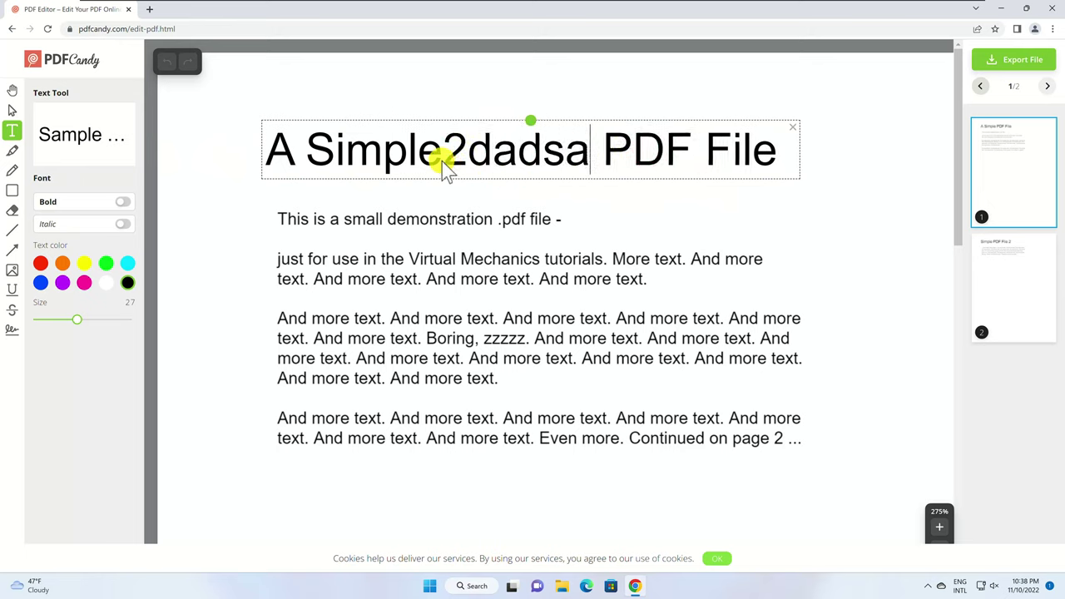
{"action": "left_click", "coordinate": [497, 285]}
{"action": "left_click", "coordinate": [532, 283]}
{"action": "type", "text": "d sadsa das"}
{"action": "left_click", "coordinate": [417, 258]}
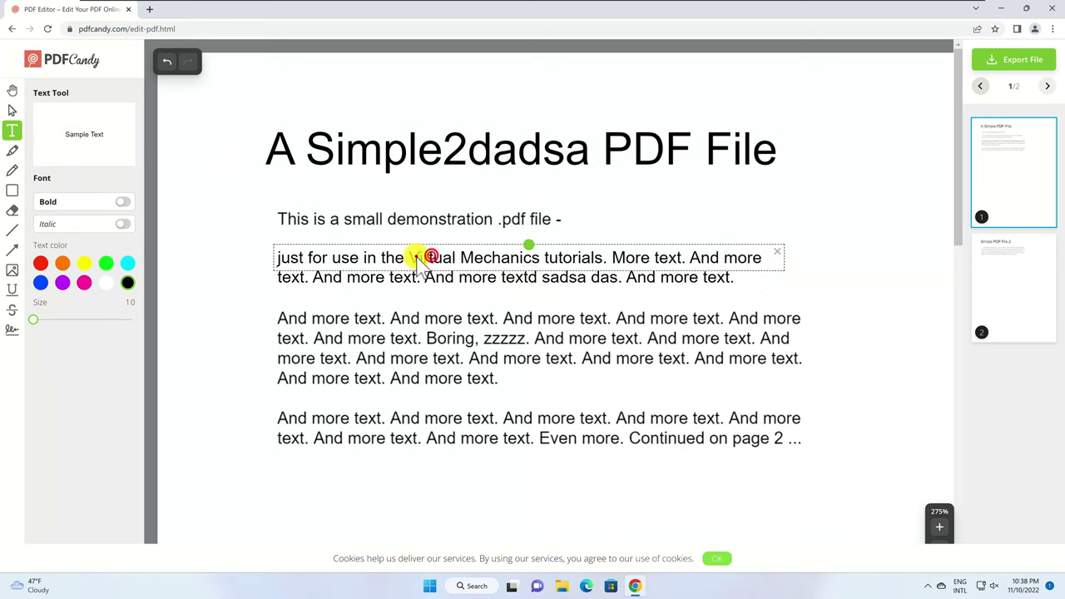
{"action": "type", "text": "ds adsad"}
{"action": "left_click", "coordinate": [388, 379]}
{"action": "type", "text": "d sada"}
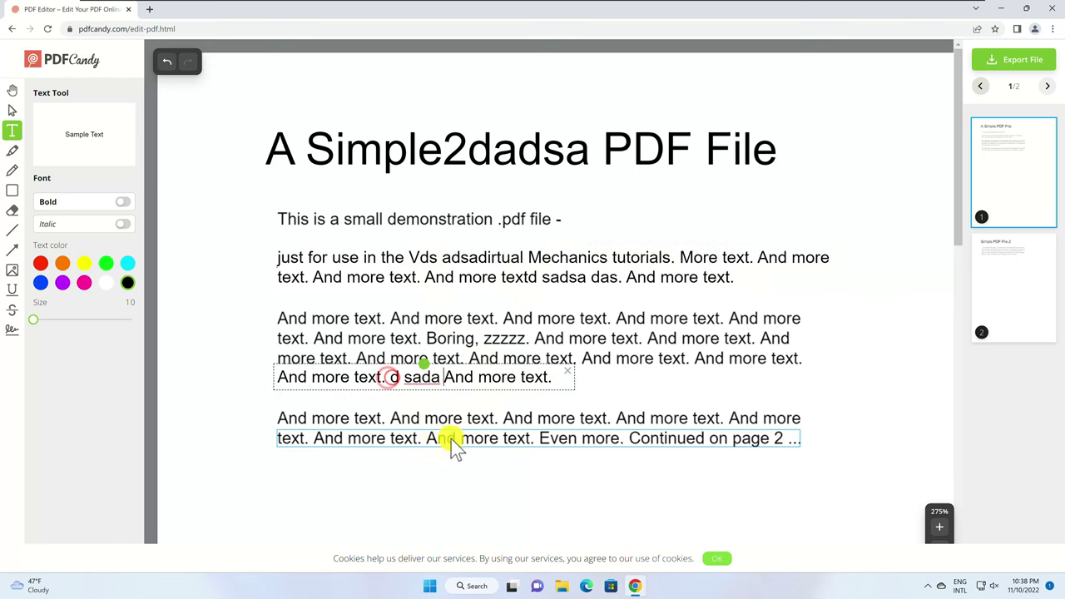
Add 'dsadasda' to the last paragraph and a new line 'usinfg this site can make edits easier' below it.
{"action": "left_click", "coordinate": [433, 443]}
{"action": "scroll", "coordinate": [449, 412], "scroll_direction": "down", "scroll_amount": 1}
{"action": "scroll", "coordinate": [470, 398], "scroll_direction": "up", "scroll_amount": 1}
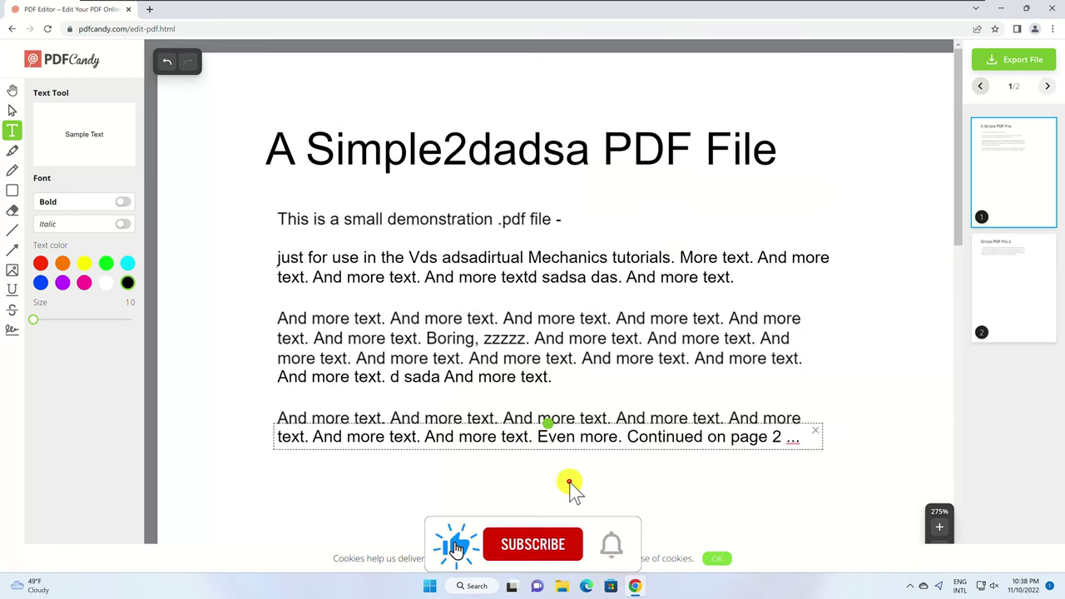
{"action": "left_click", "coordinate": [568, 483]}
{"action": "left_click", "coordinate": [574, 415]}
{"action": "left_click", "coordinate": [615, 416]}
{"action": "type", "text": "dsadasda"}
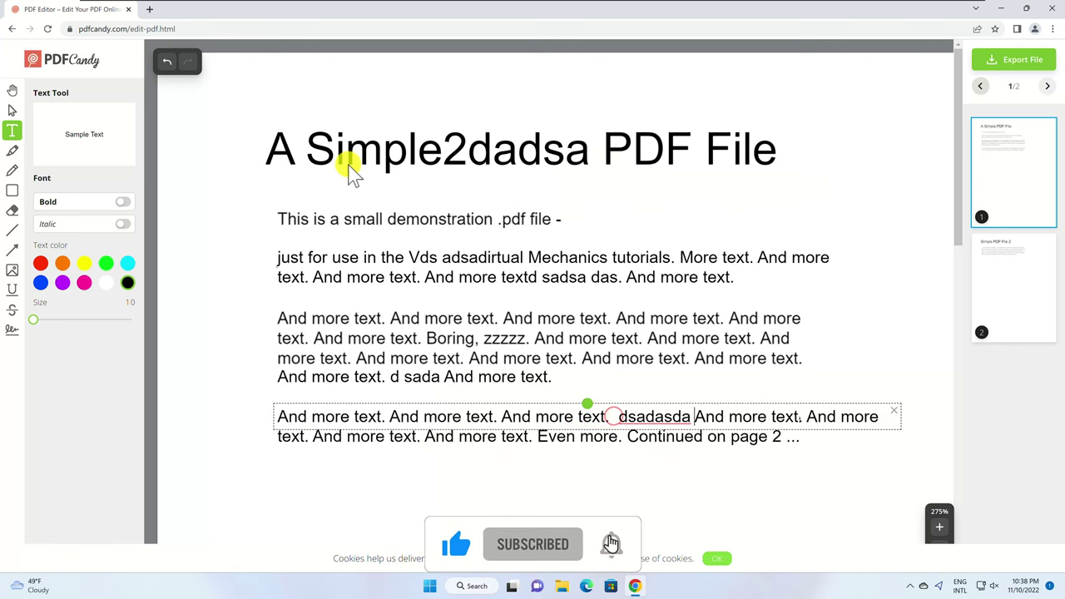
{"action": "left_click", "coordinate": [287, 464]}
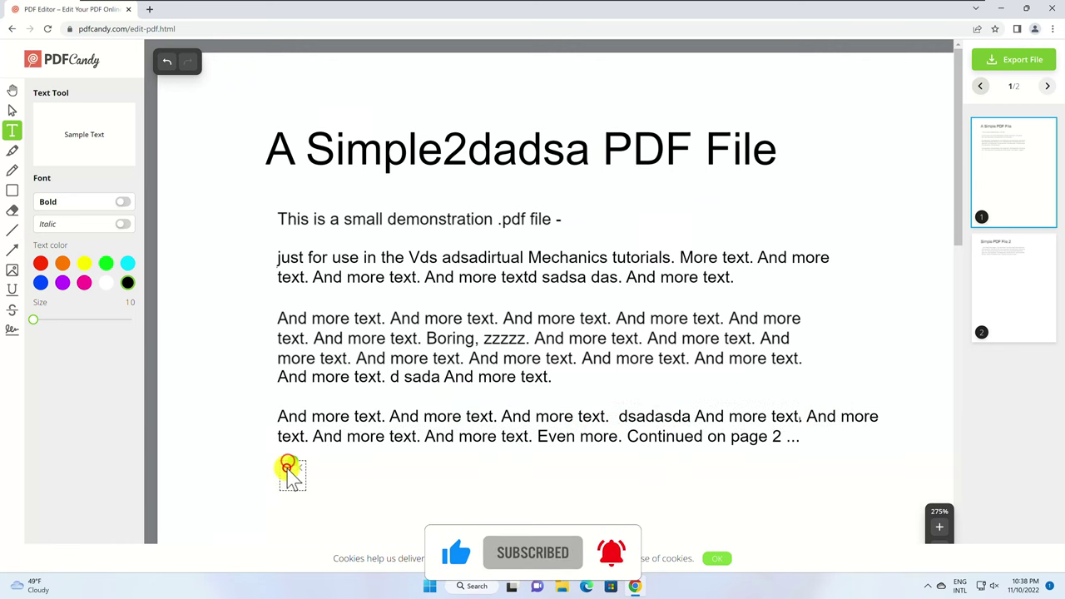
{"action": "type", "text": "usinf"}
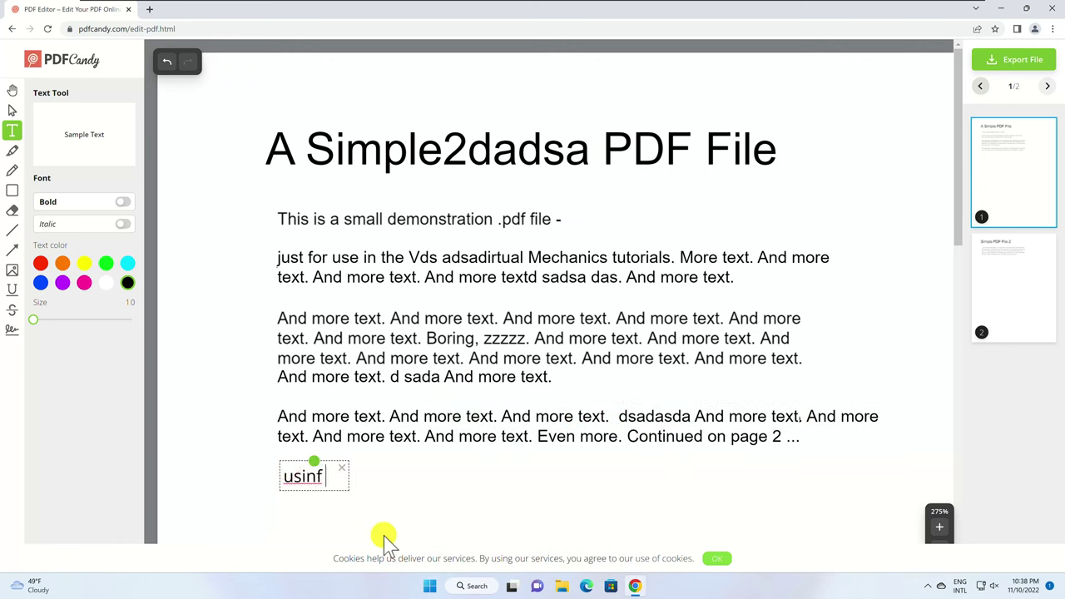
{"action": "key", "text": "BackSpace"}
{"action": "type", "text": "g this site can make"}
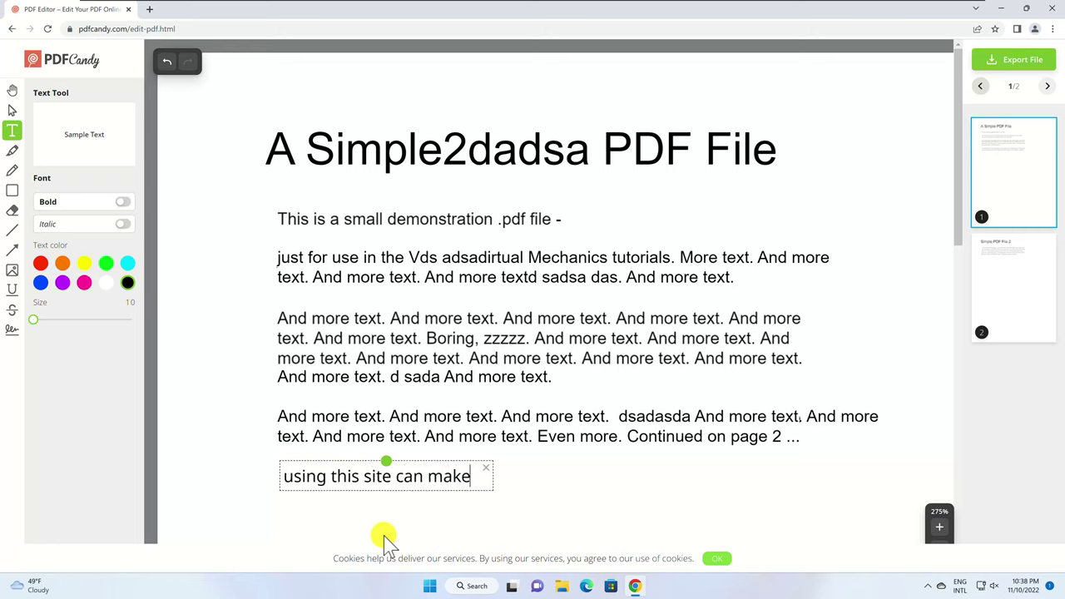
{"action": "type", "text": " edits easier"}
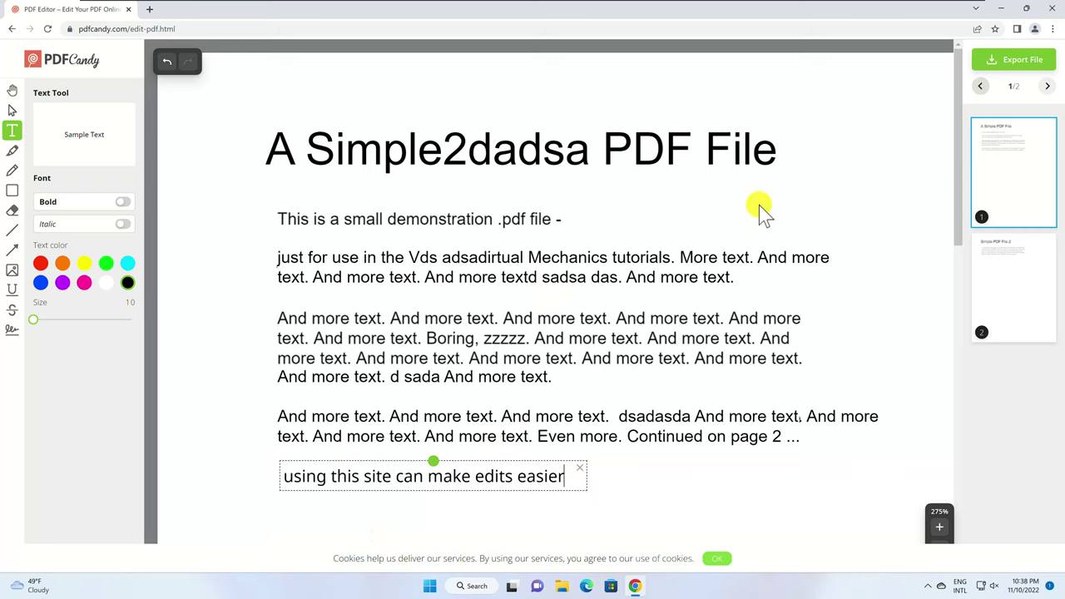
Export the edited sample.pdf from PDF Candy's editor.
{"action": "left_click", "coordinate": [1033, 60]}
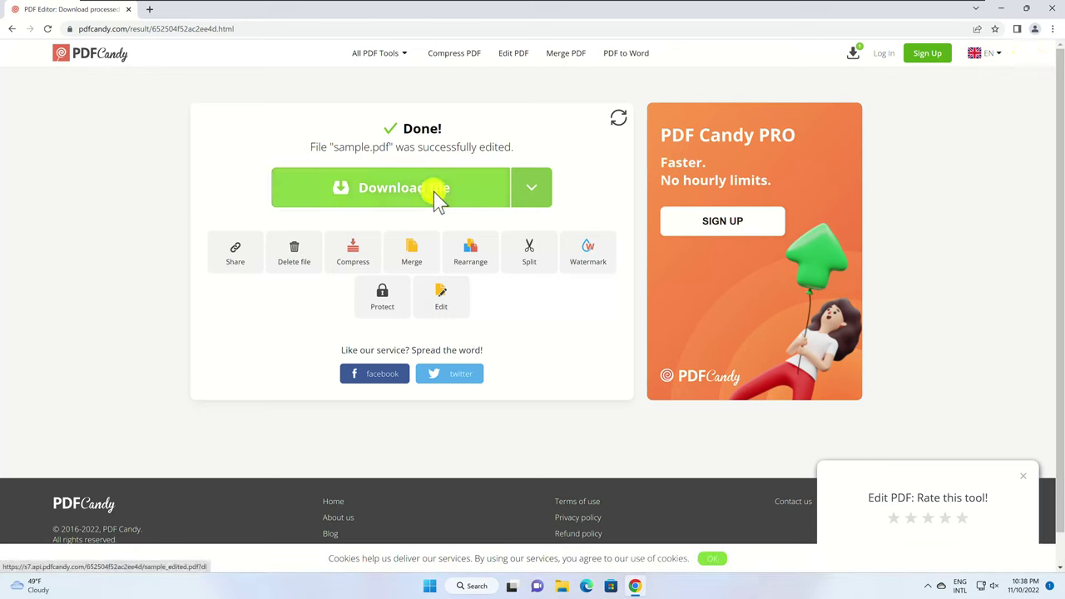
Enter 'pdfbob' in Chrome's address bar to reach pdfbob.com/editor.
{"action": "left_click", "coordinate": [249, 28]}
{"action": "type", "text": "pdf"}
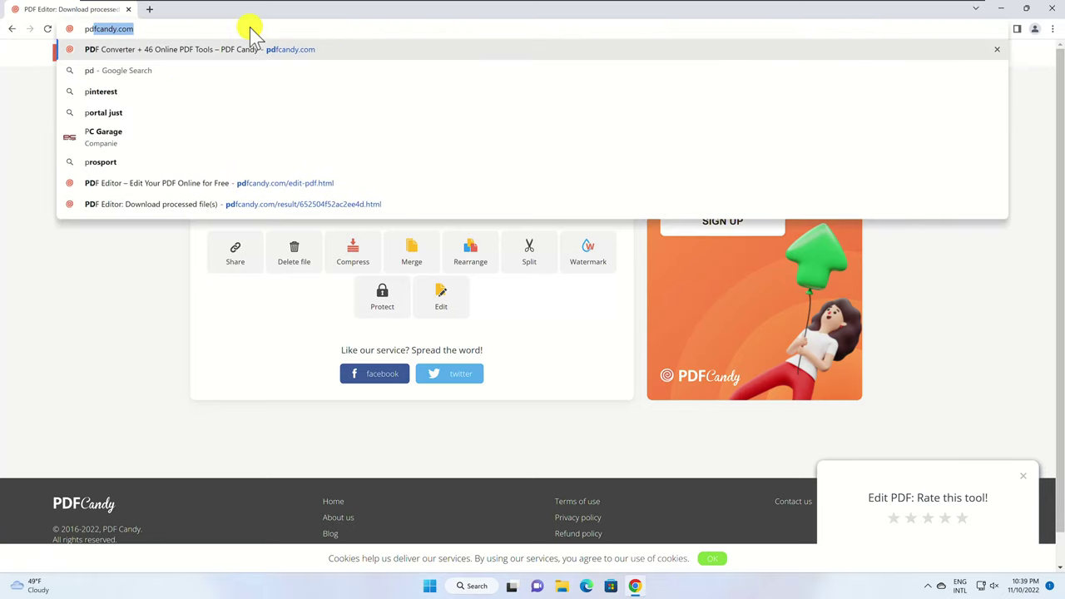
{"action": "type", "text": "bob"}
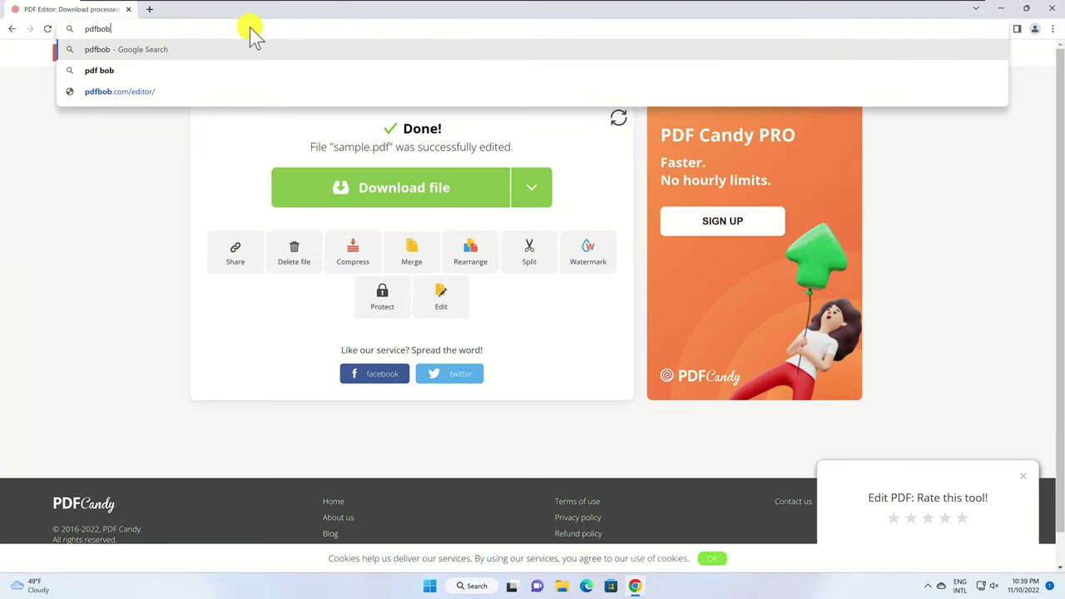
{"action": "key", "text": "Return"}
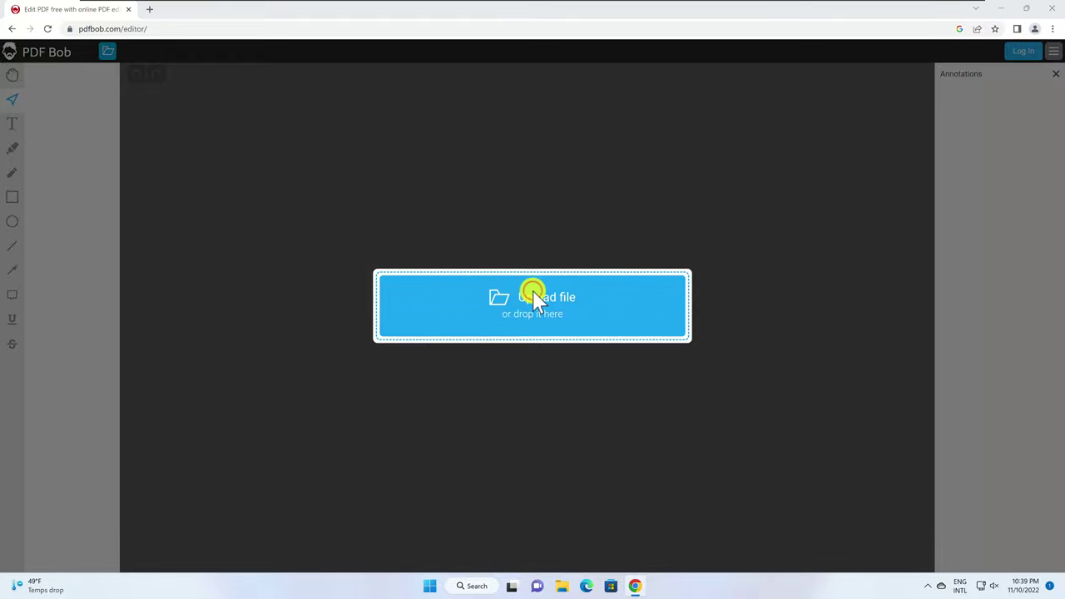
Open sample.pdf in PDF Bob and switch to editing its existing text with the Text tool.
{"action": "double_click", "coordinate": [142, 132]}
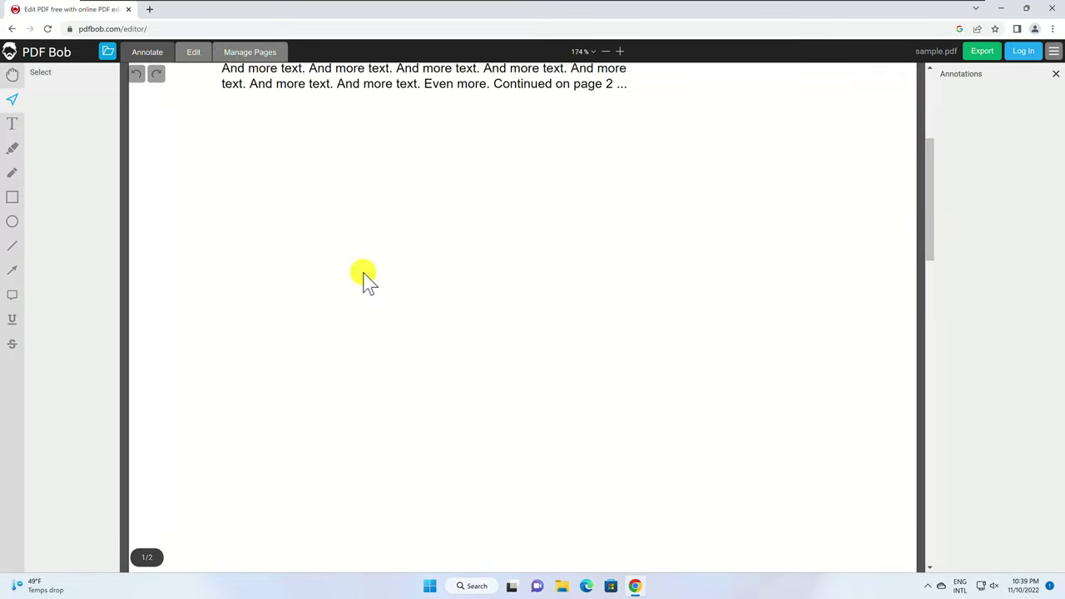
{"action": "scroll", "coordinate": [364, 281], "scroll_direction": "up", "scroll_amount": 5}
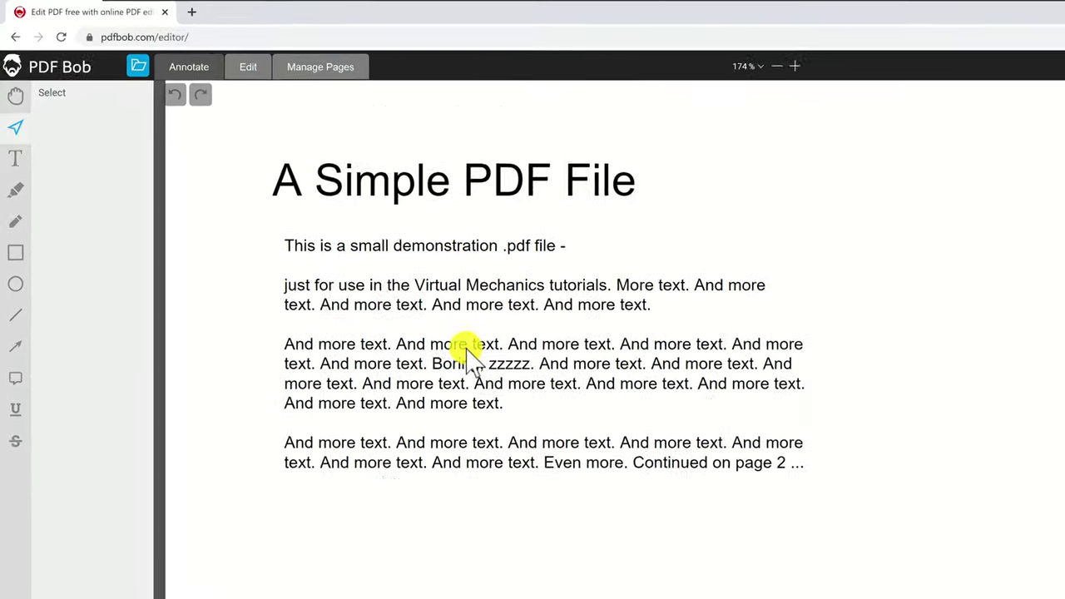
{"action": "left_click", "coordinate": [240, 72]}
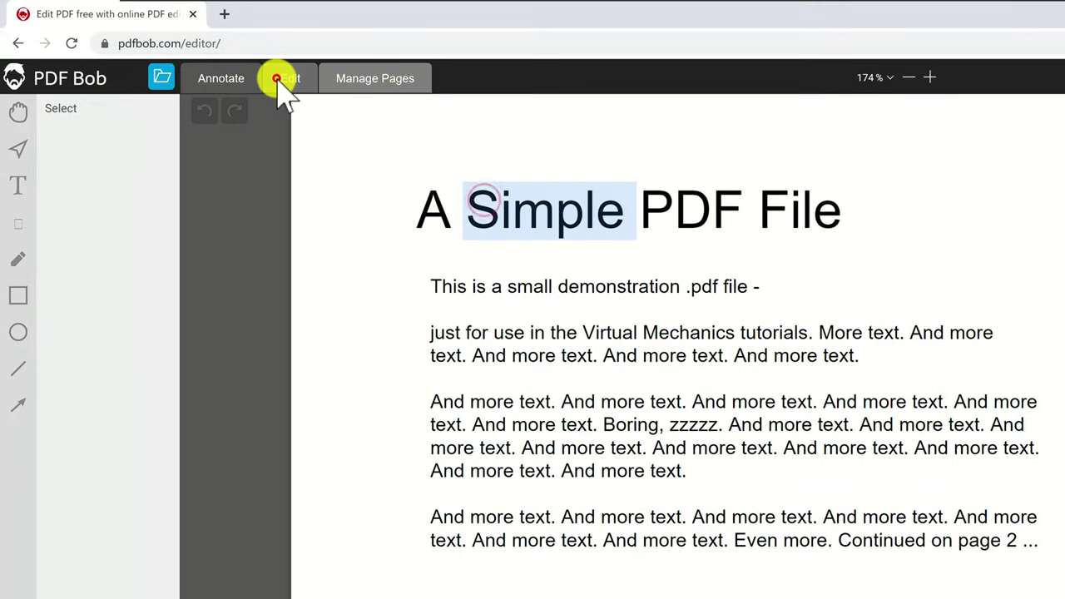
{"action": "left_click", "coordinate": [18, 185]}
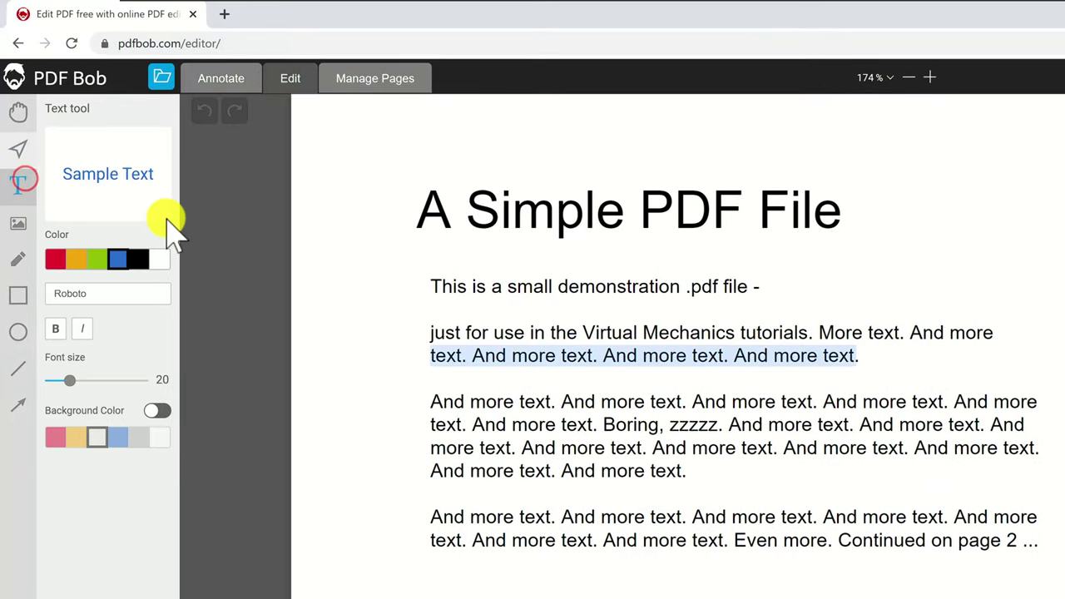
Insert a 'w' after 'Simple' in the title.
{"action": "left_click", "coordinate": [544, 220]}
{"action": "double_click", "coordinate": [584, 204]}
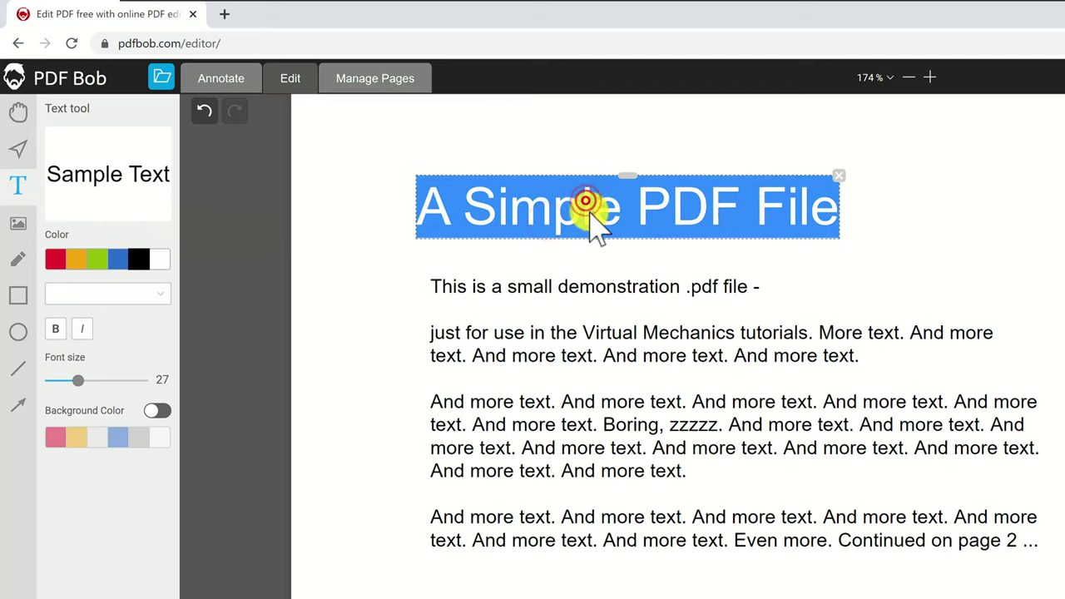
{"action": "left_click", "coordinate": [616, 212]}
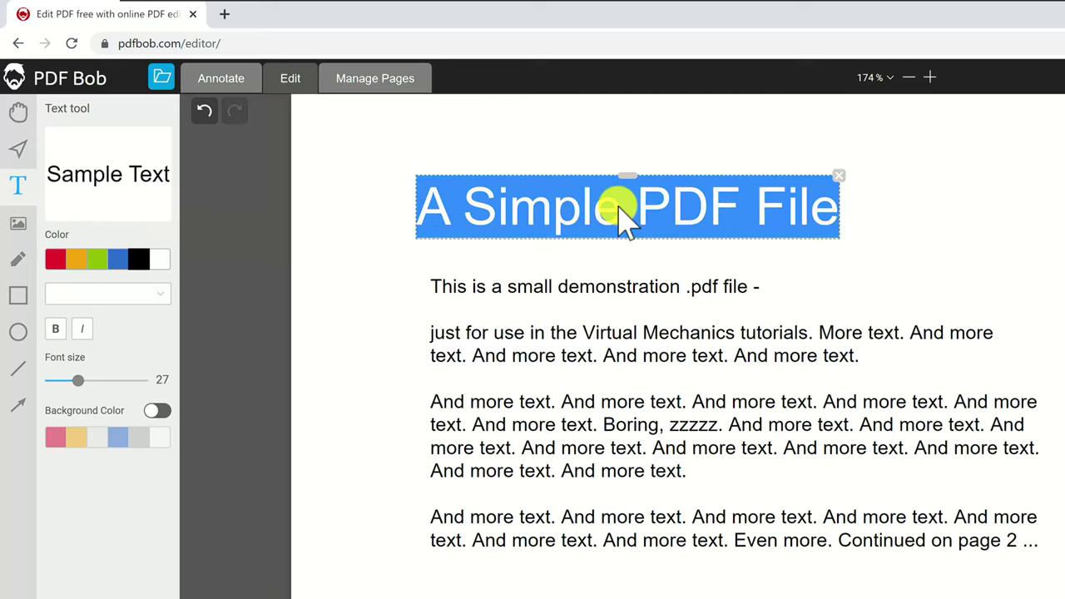
{"action": "left_click", "coordinate": [618, 208]}
{"action": "type", "text": "w"}
Add a 'w' after 'demonstration' in the opening line and in the second paragraph's last line.
{"action": "left_click", "coordinate": [610, 280]}
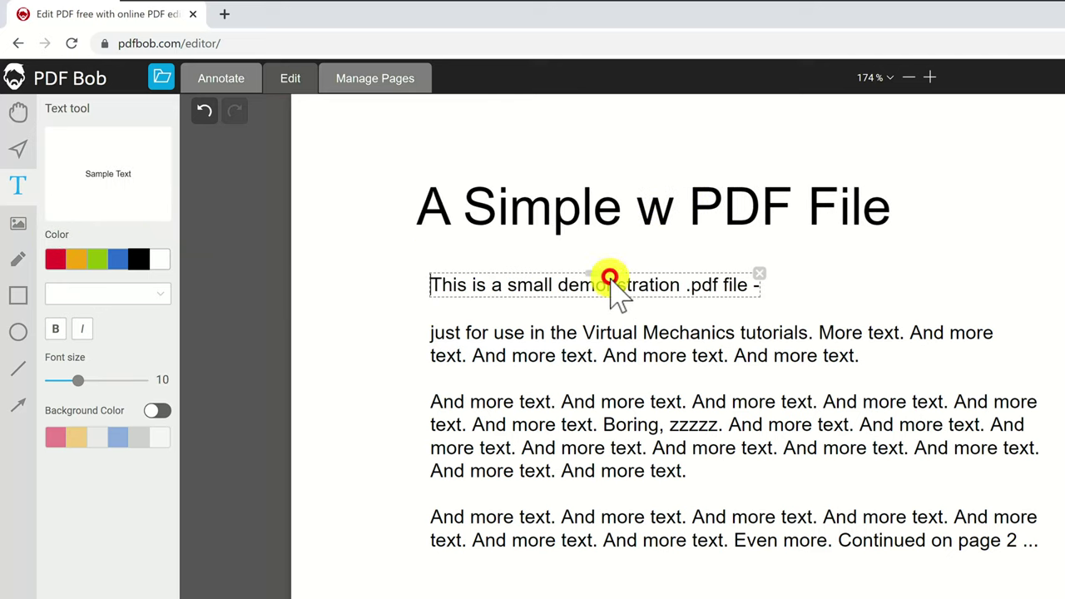
{"action": "left_click", "coordinate": [681, 286]}
{"action": "type", "text": "w"}
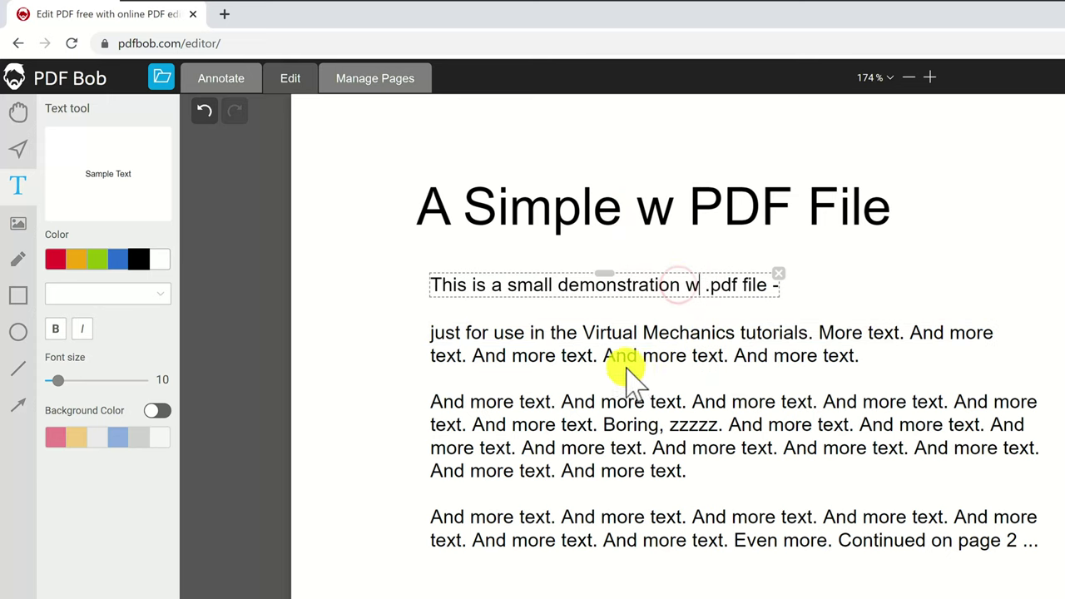
{"action": "left_click", "coordinate": [608, 357]}
{"action": "double_click", "coordinate": [608, 357]}
{"action": "left_click", "coordinate": [608, 358]}
{"action": "type", "text": "w"}
Insert 'www' before 'And' in the last paragraph.
{"action": "left_click", "coordinate": [620, 403]}
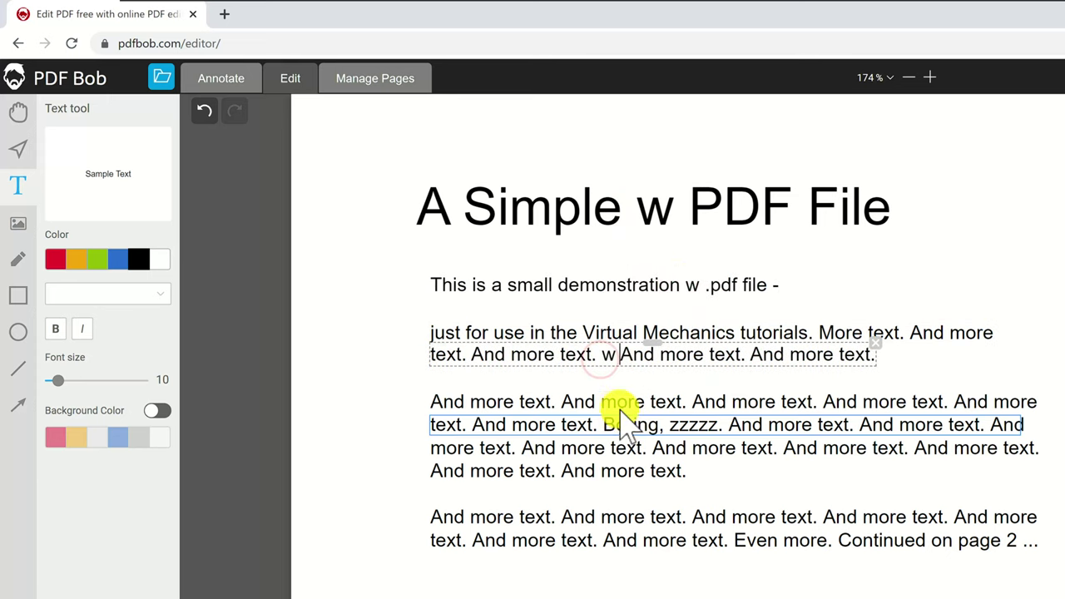
{"action": "double_click", "coordinate": [622, 401]}
{"action": "left_click", "coordinate": [665, 542]}
{"action": "left_click", "coordinate": [605, 542]}
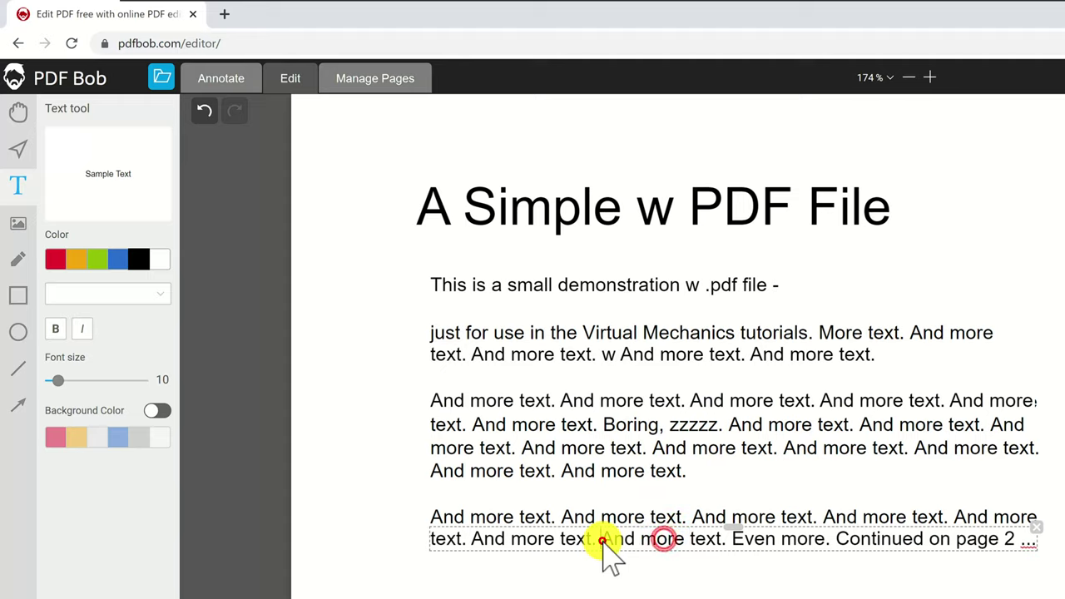
{"action": "type", "text": "www"}
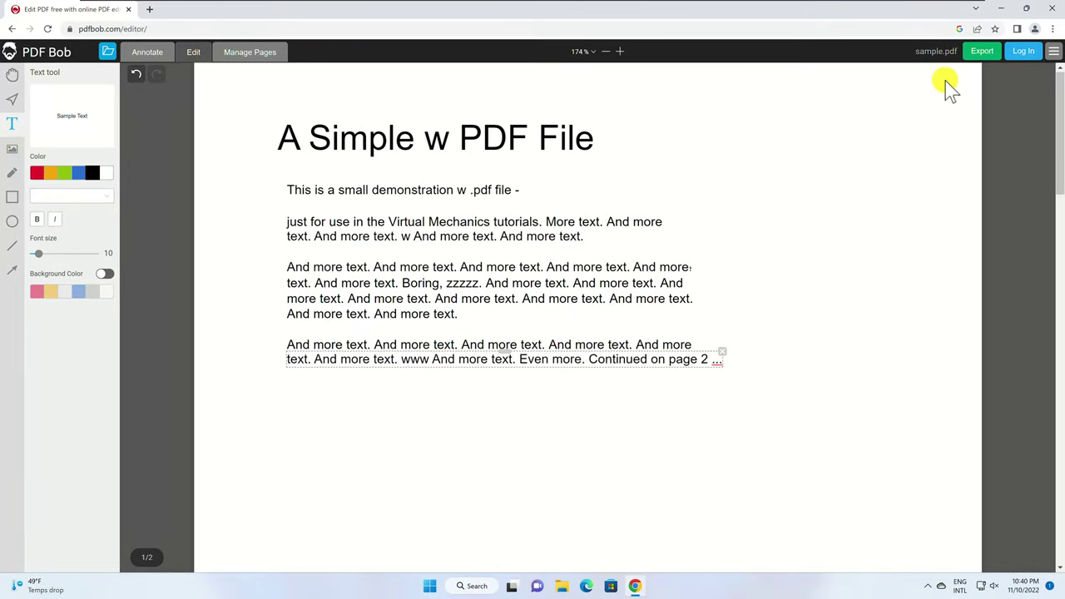
Export the edited document as PDF, download it as sample (1).pdf, and open it in a new tab.
{"action": "left_click", "coordinate": [995, 52]}
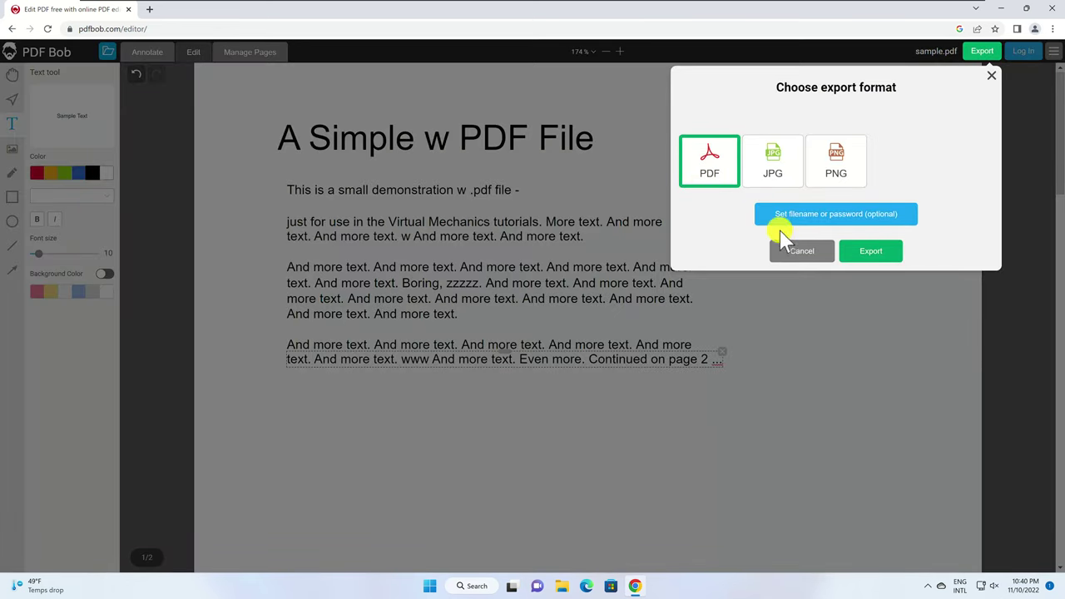
{"action": "left_click", "coordinate": [870, 254]}
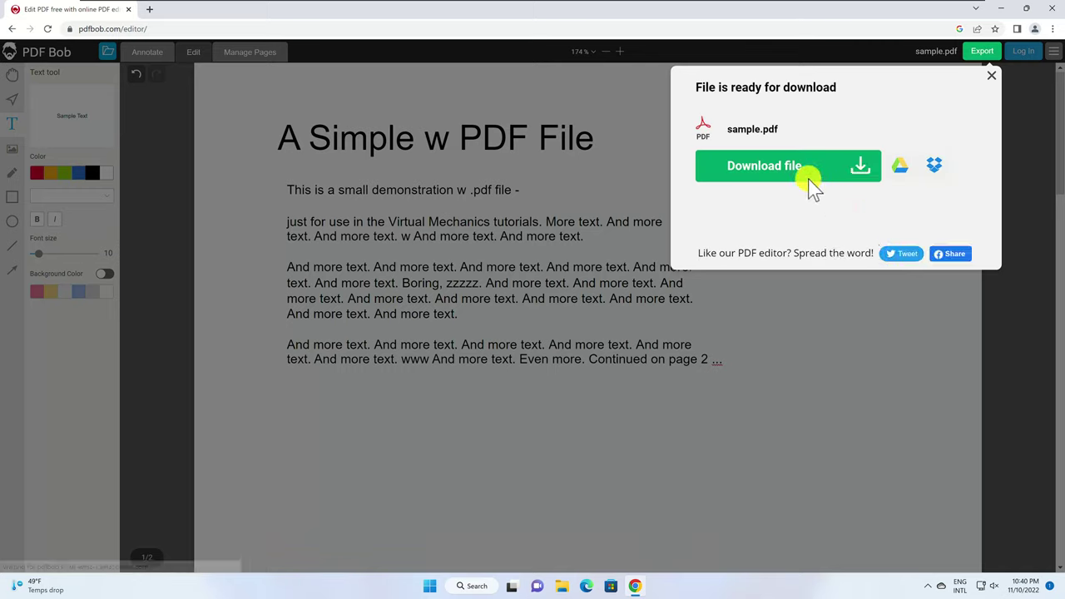
{"action": "left_click", "coordinate": [799, 171]}
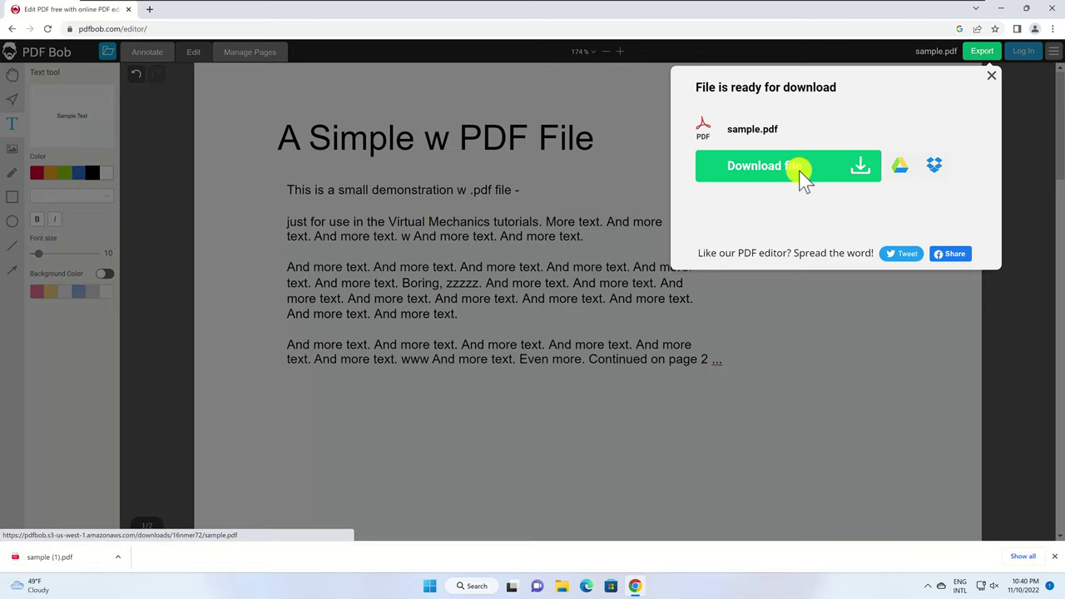
{"action": "left_click", "coordinate": [67, 557]}
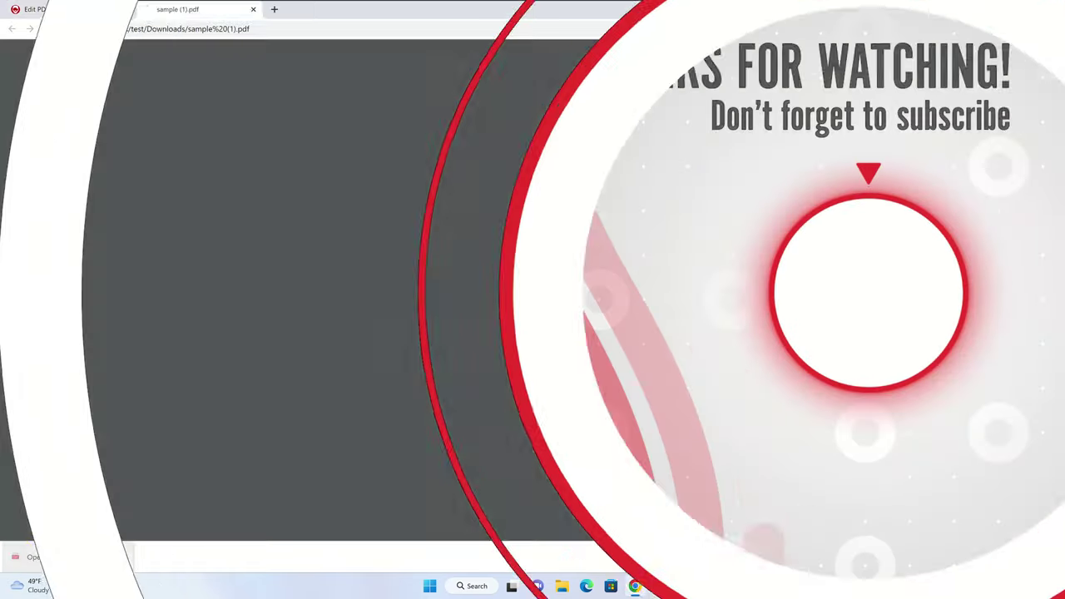